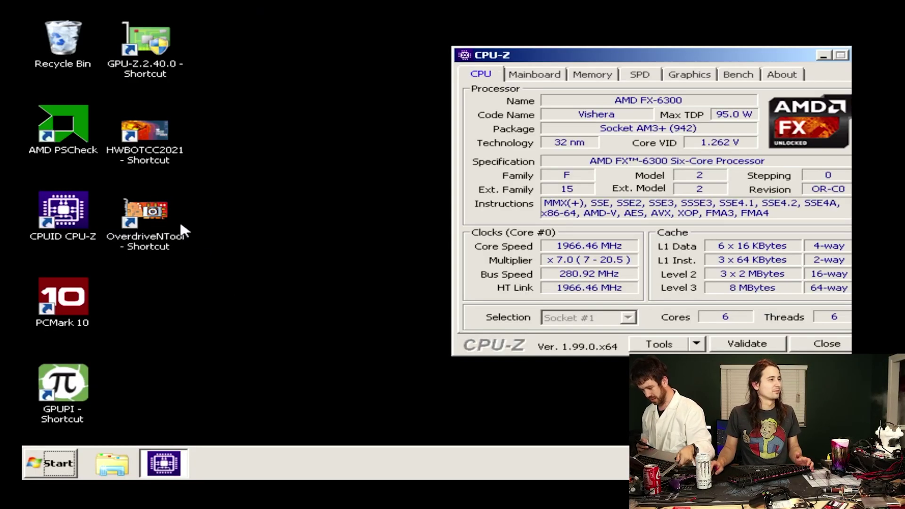
Launch AMD PSCheck and maximize its window
double_click(90, 124)
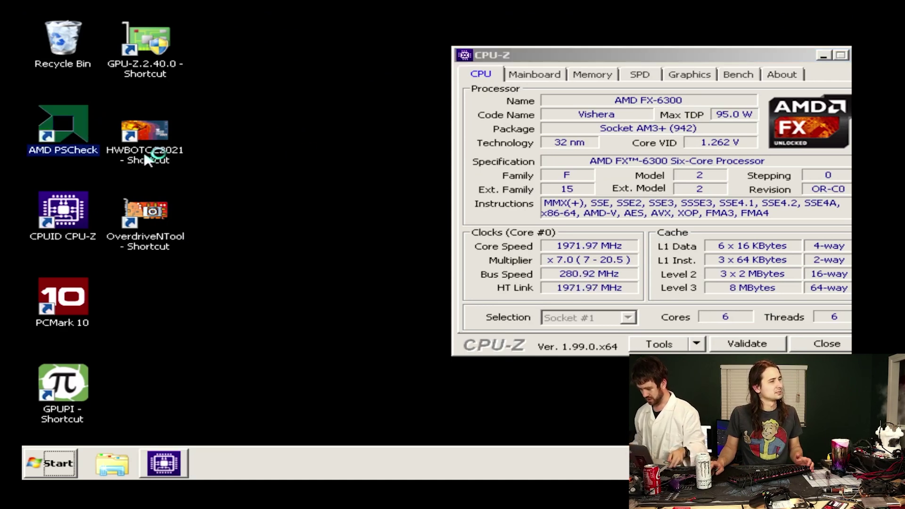
left_click_drag(262, 110, 147, 27)
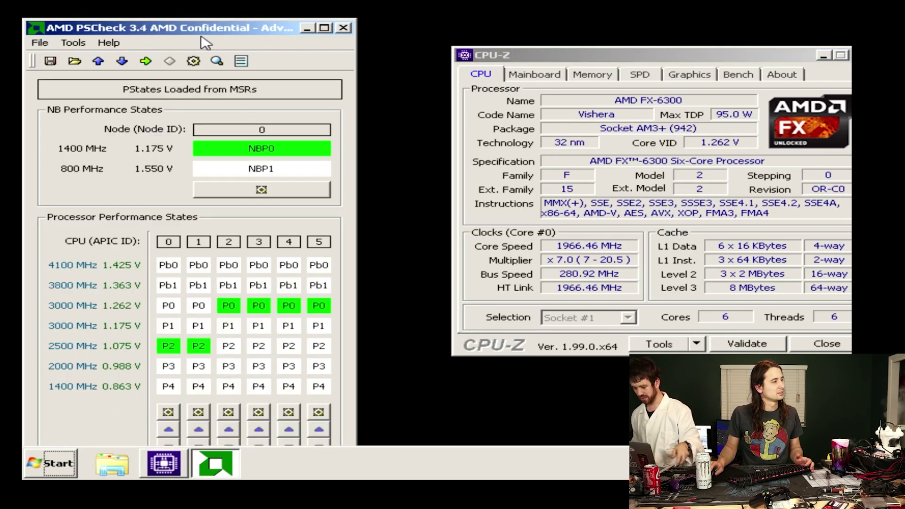
double_click(320, 30)
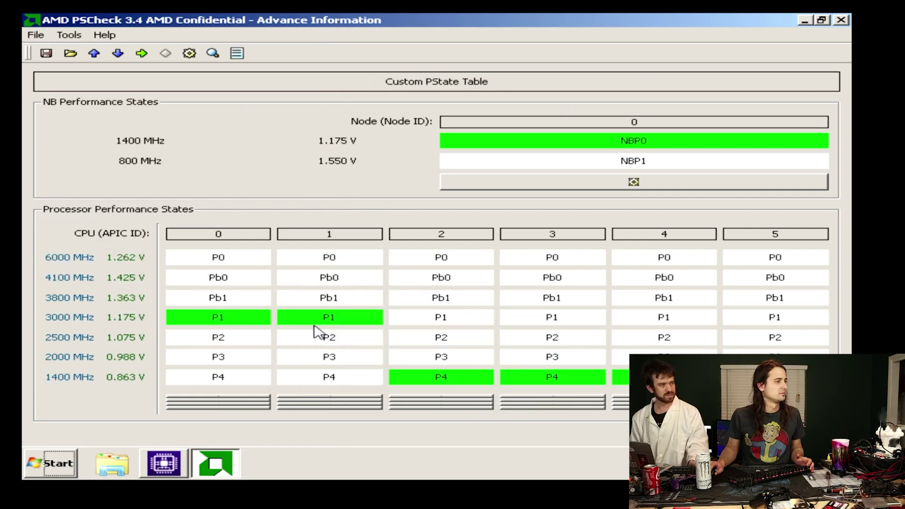
Bring up CPU-Z over the P-state table and switch core 0 to the 6000 MHz P0 state
left_click(164, 463)
left_click(251, 262)
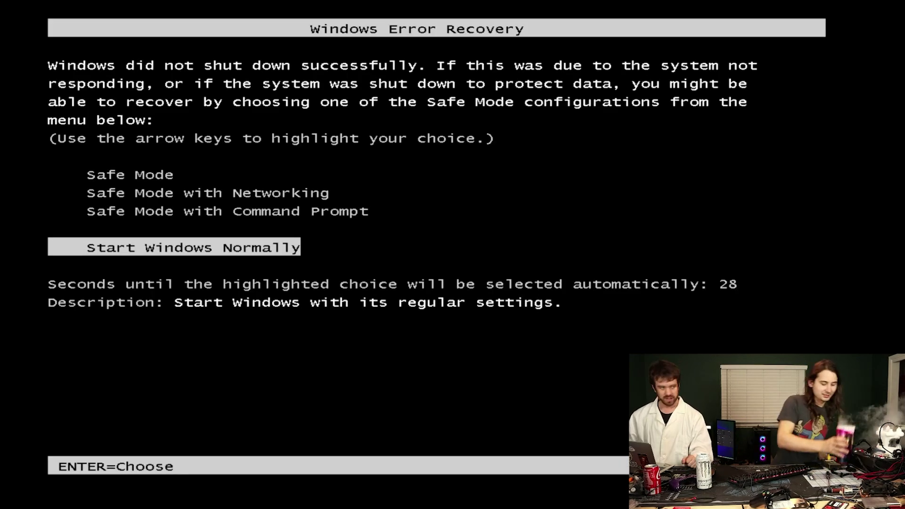
Start Windows normally from the error recovery screen, then relaunch AMD PSCheck in a maximized window
key("Return")
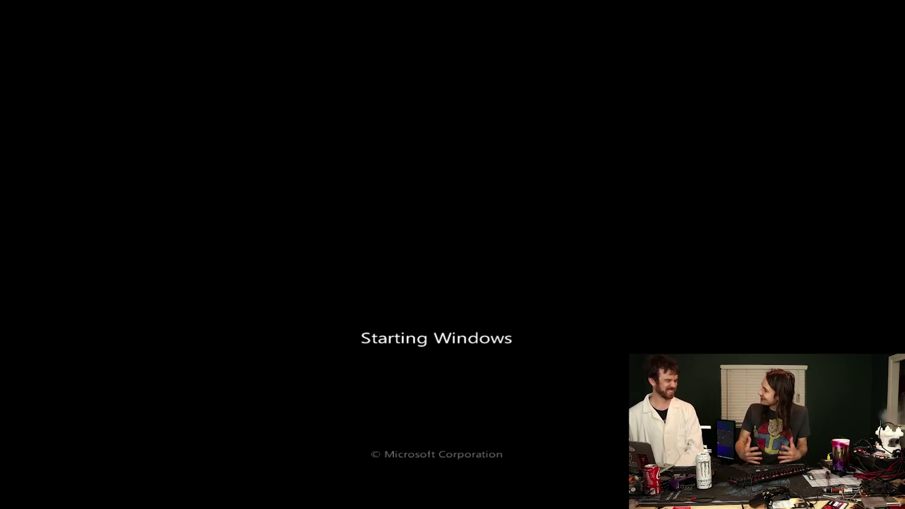
double_click(63, 123)
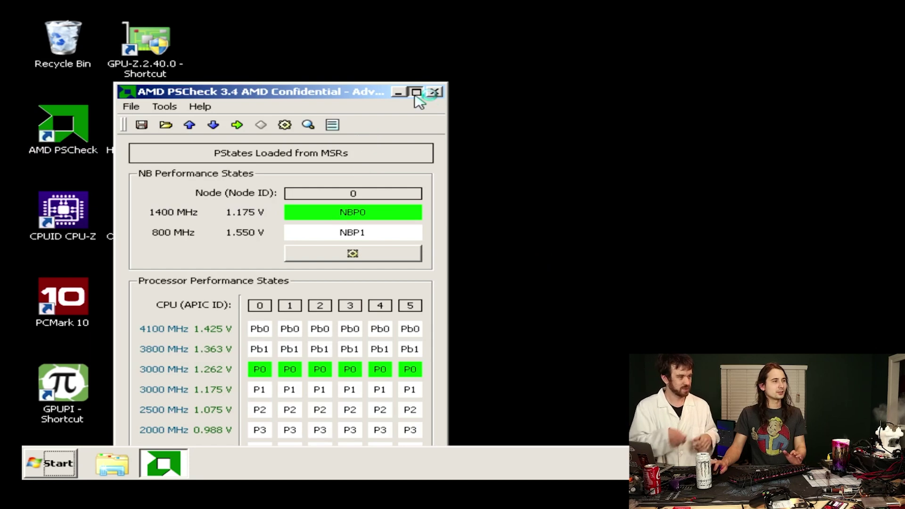
left_click(416, 91)
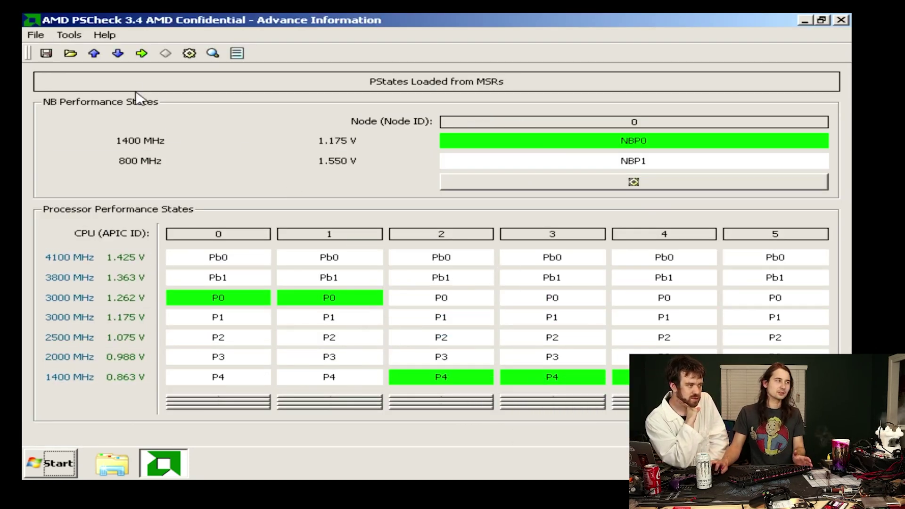
Select all cores as the save target in the PSCheck CPU settings and show the P-state configuration table
left_click(189, 53)
left_click(137, 108)
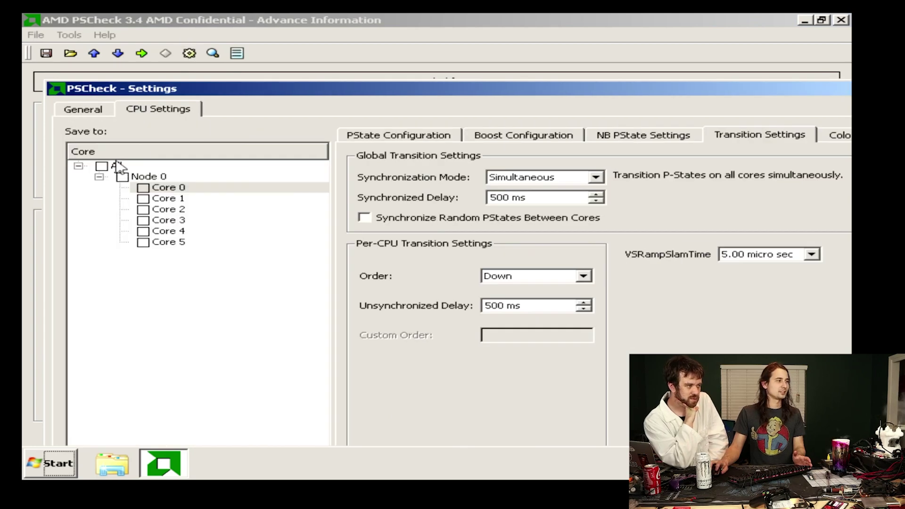
left_click(146, 187)
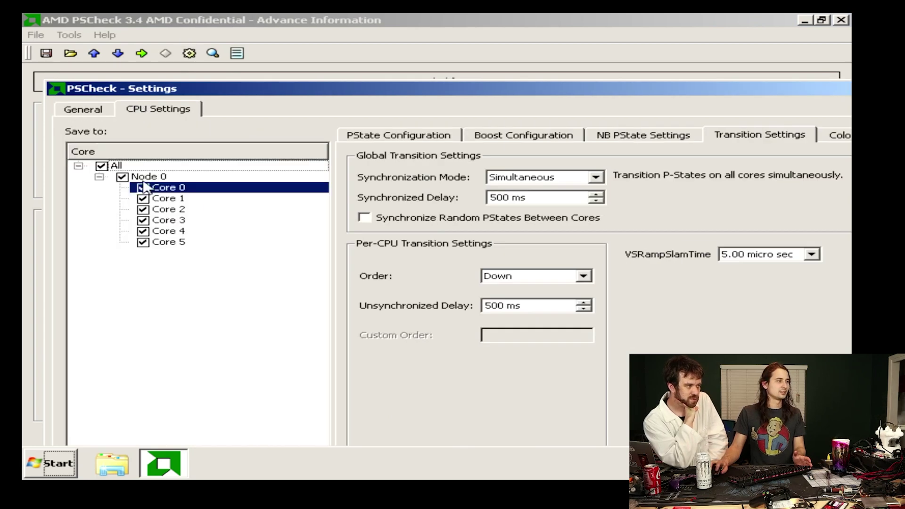
left_click(422, 139)
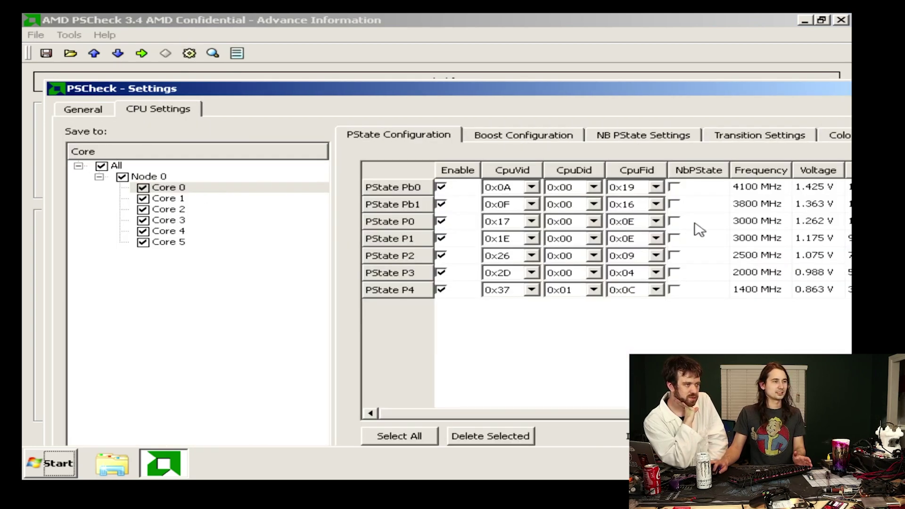
Set the CpuFid of PState P0 to 0x2A for 5800 MHz and apply the settings
left_click(641, 224)
scroll(629, 313, "down", 4)
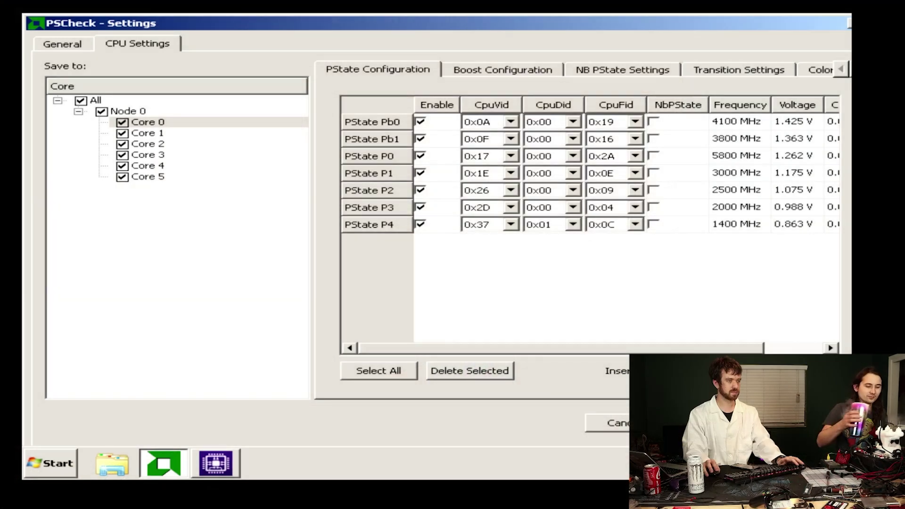
key("Return")
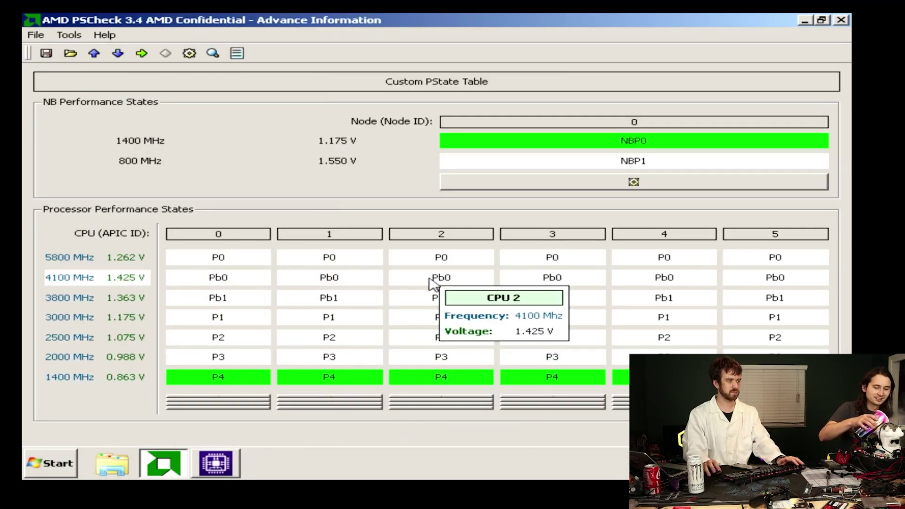
Switch to CPU-Z to check the core speed and multiplier, then return to PSCheck
left_click(229, 469)
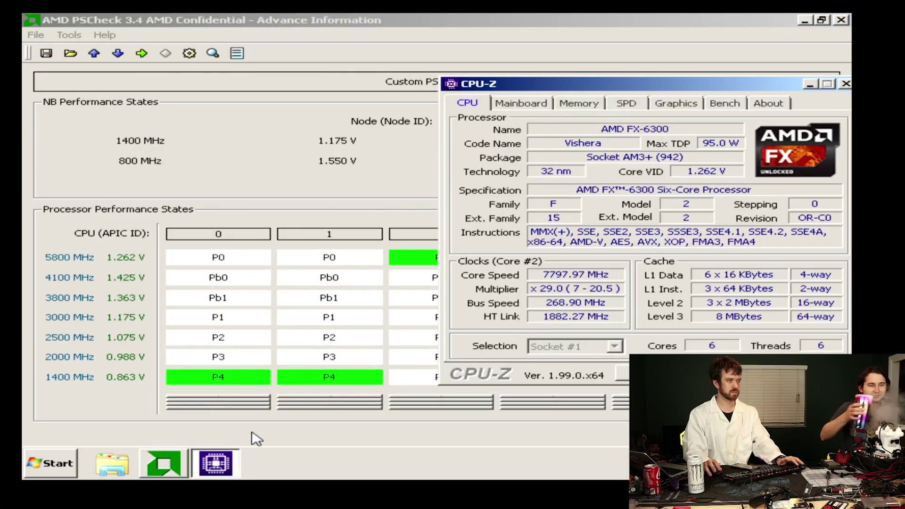
left_click(318, 166)
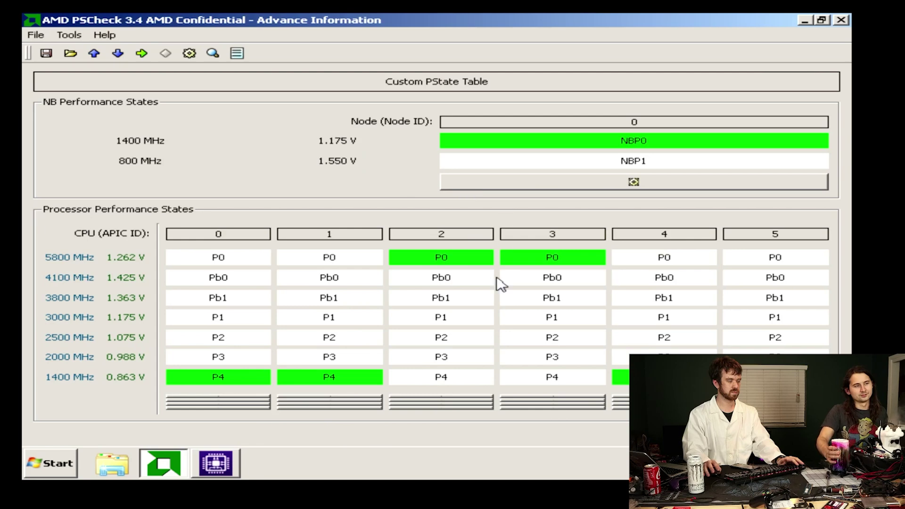
Set the CpuFid of PState P0 to 0x2B for 5900 MHz in the CPU settings and apply it
left_click(189, 53)
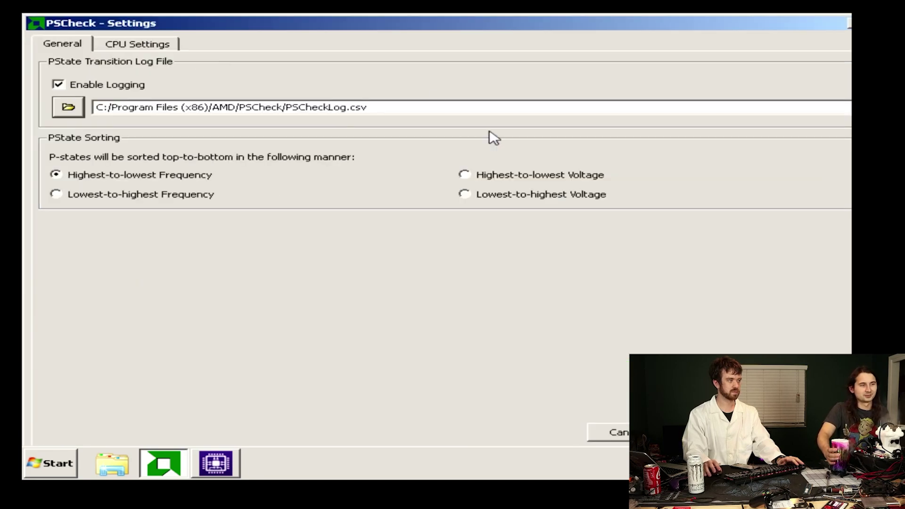
left_click(142, 48)
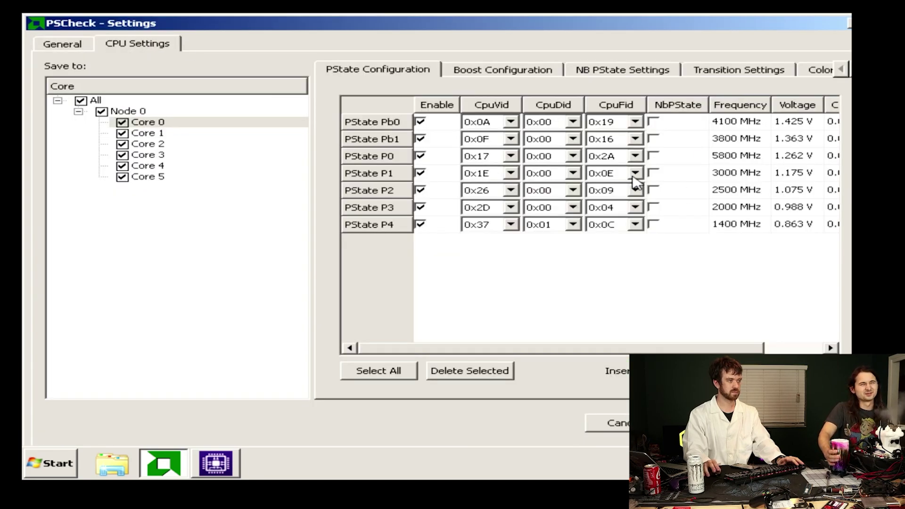
left_click(636, 156)
scroll(615, 264, "down", 2)
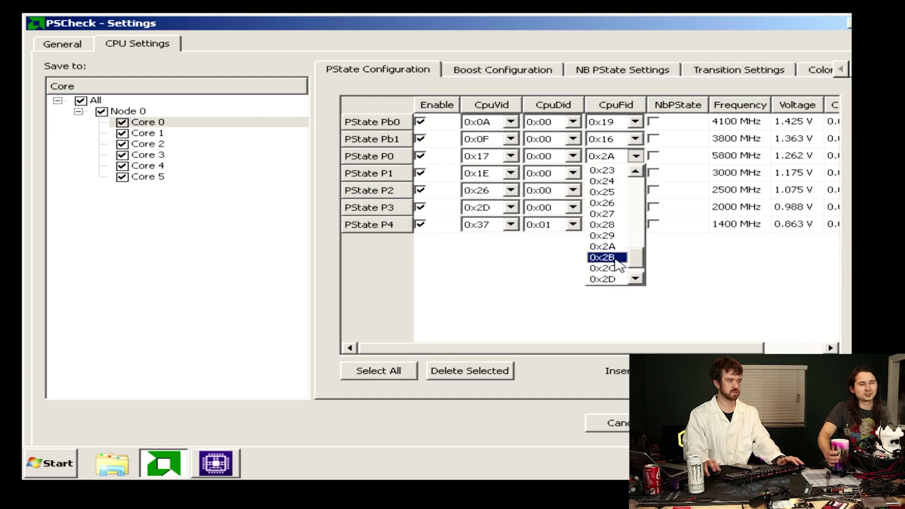
left_click(604, 246)
left_click(683, 423)
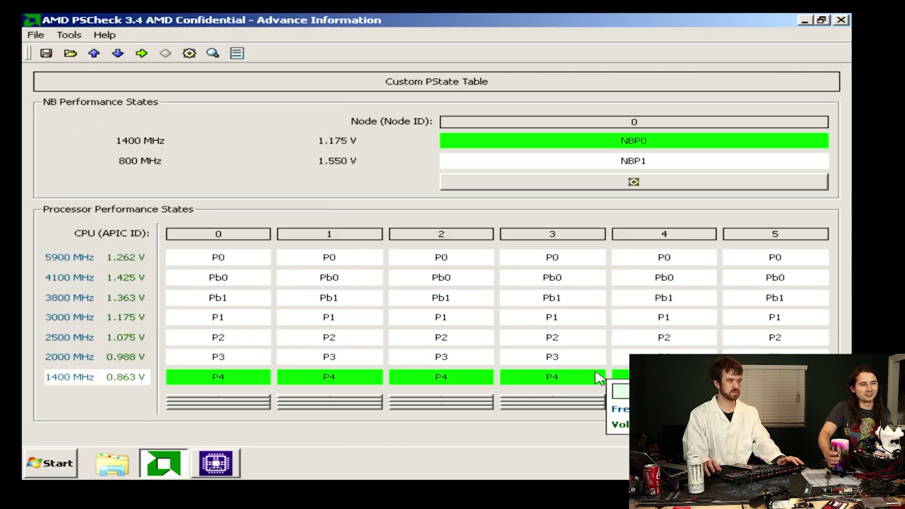
Reposition the CPU-Z window over the P-state table, examine the core speed and multiplier, and return to PSCheck
mouse_move(450, 269)
left_click(217, 466)
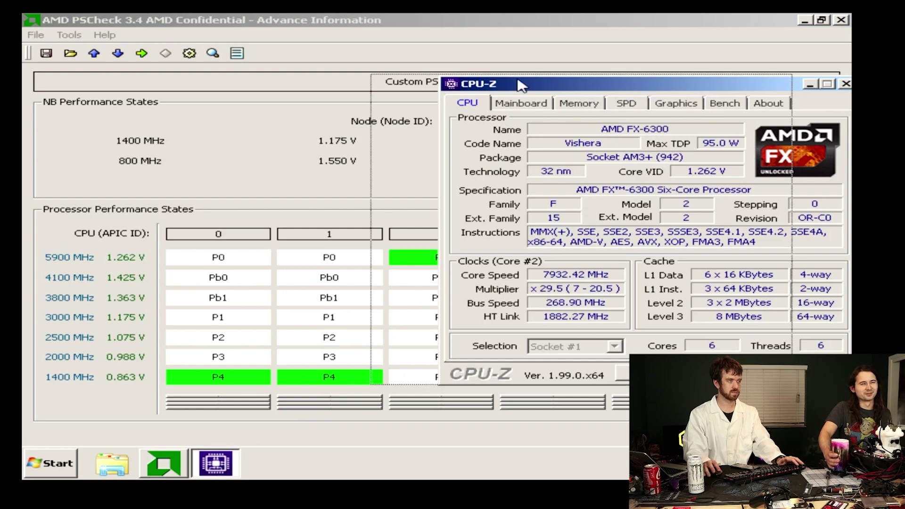
left_click_drag(522, 80, 455, 80)
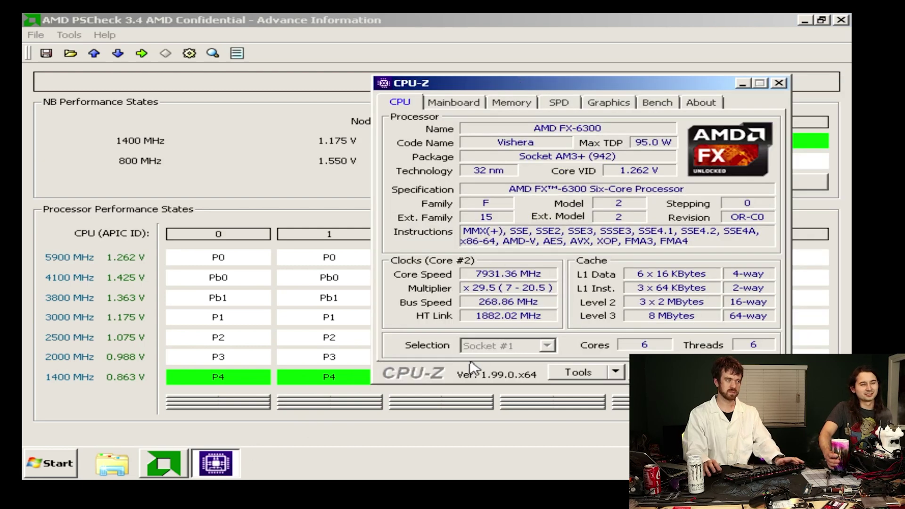
left_click(439, 385)
key("alt+Tab")
key("alt+Tab")
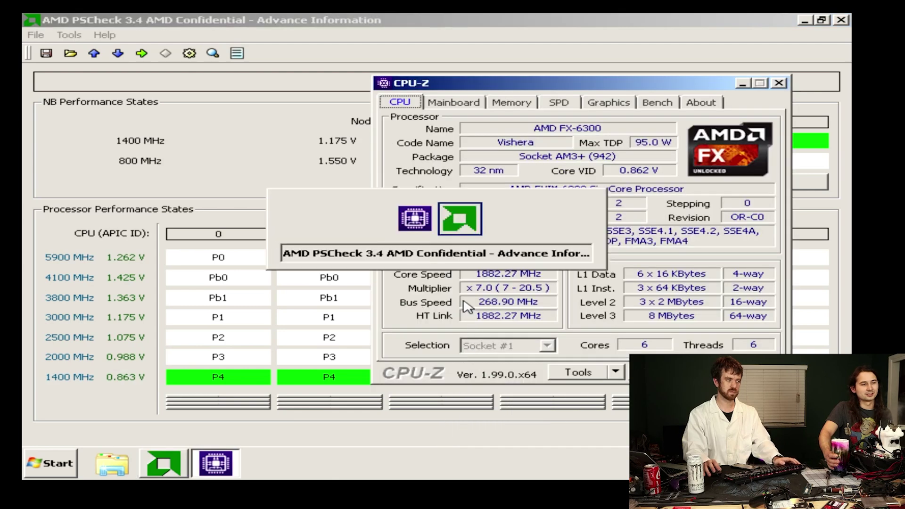
key("alt+Tab")
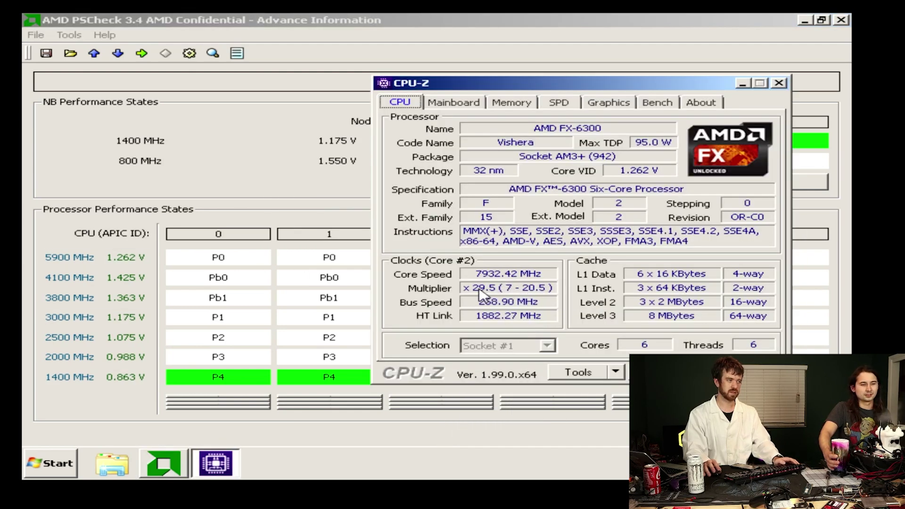
key("alt+Tab")
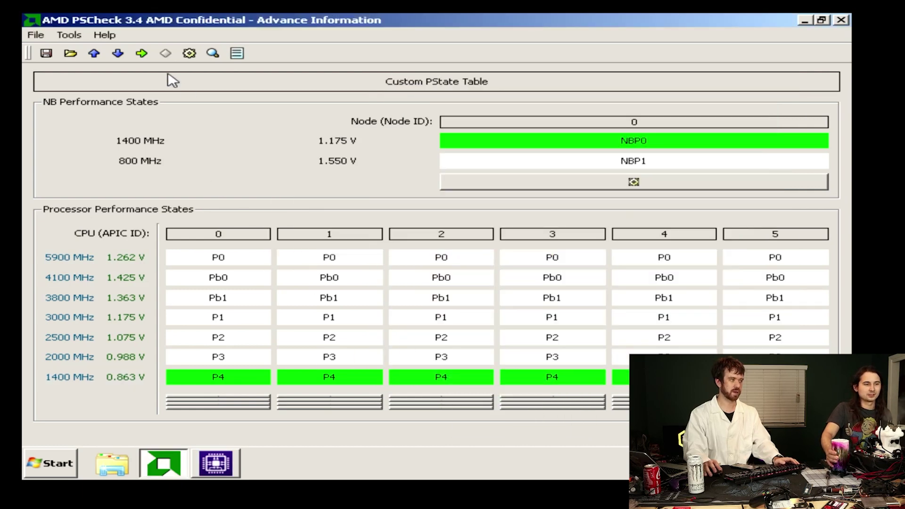
Set the CpuFid of PState P0 to 0x2C for 6000 MHz in the CPU settings and apply it
left_click(189, 53)
left_click(151, 45)
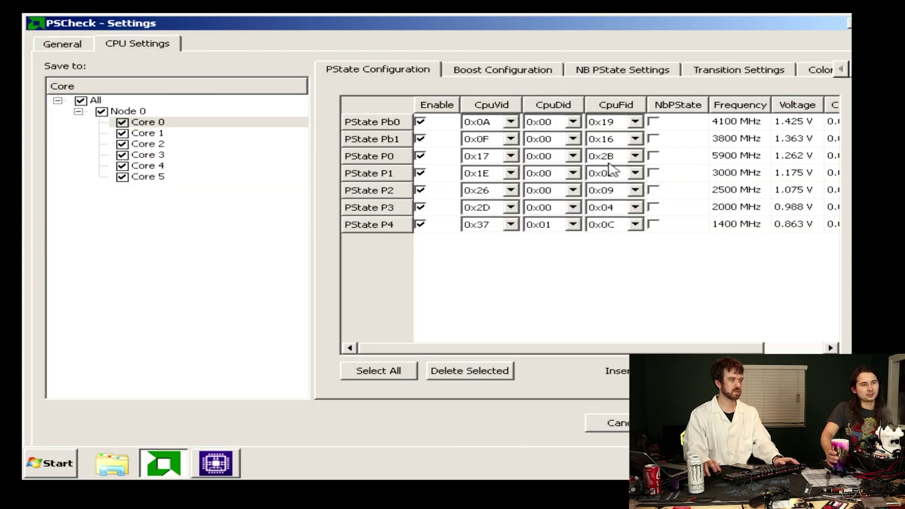
left_click(634, 159)
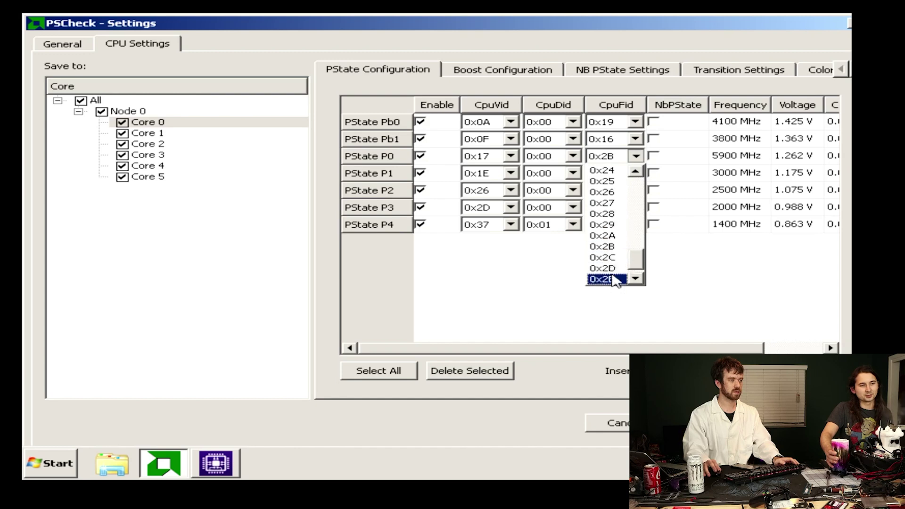
left_click(608, 258)
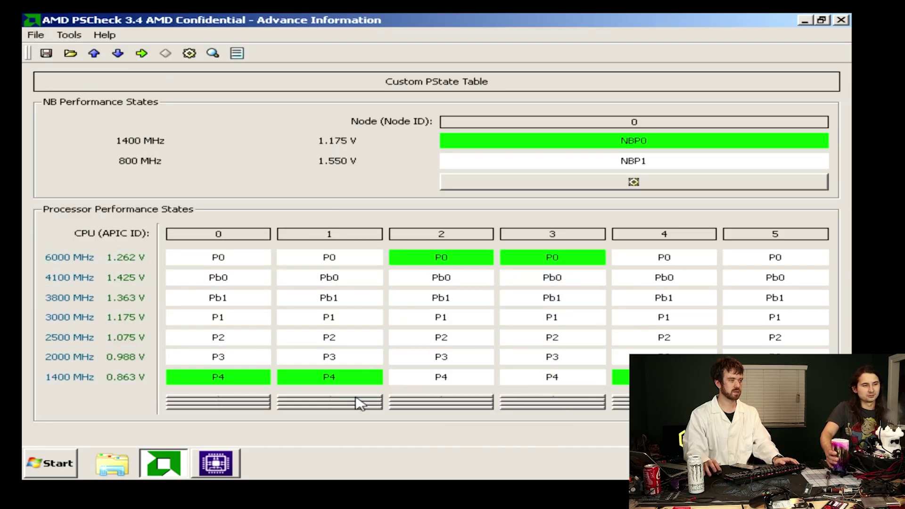
Save a CPU-Z validation as a renamed CVF file in the Documents library and close the validation window
left_click(216, 464)
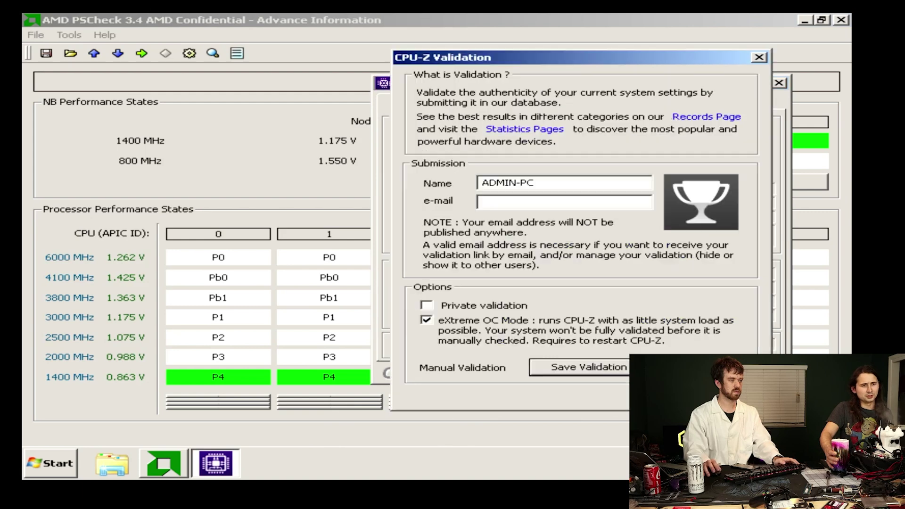
left_click(584, 373)
left_click(615, 386)
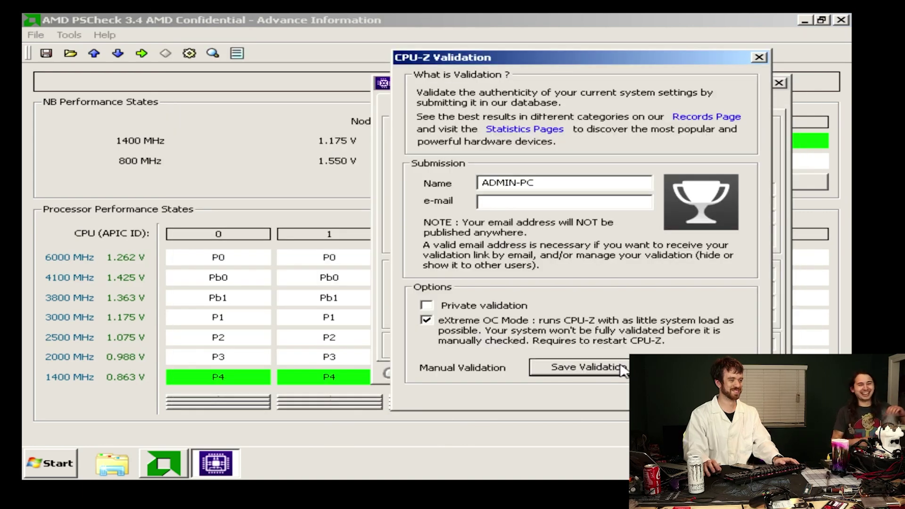
left_click(622, 371)
left_click(327, 330)
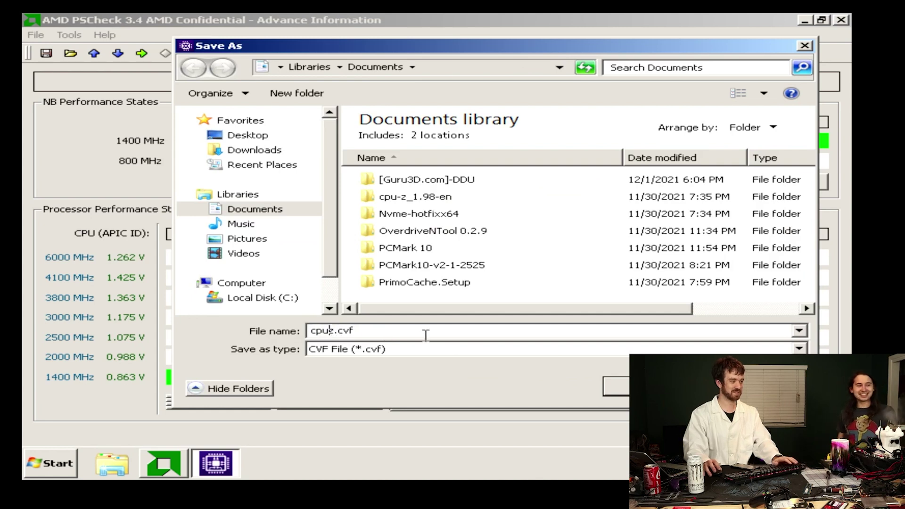
key("Delete")
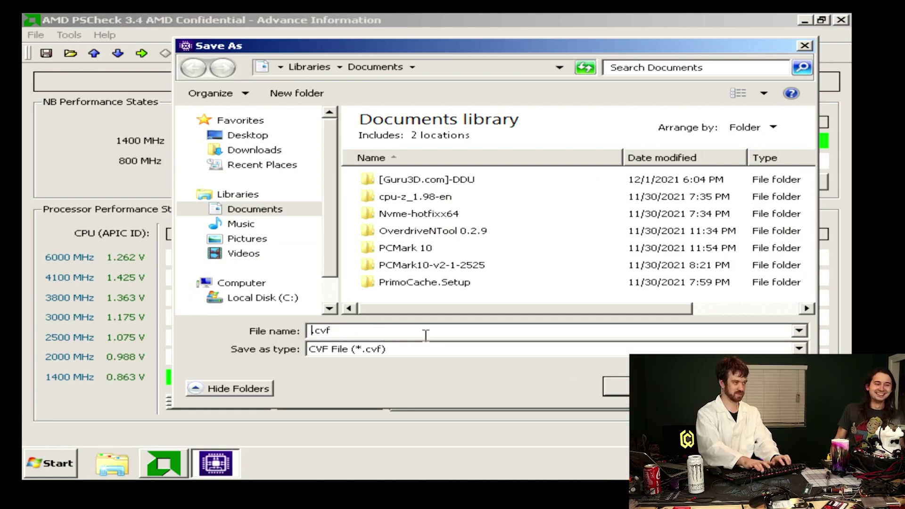
key("Return")
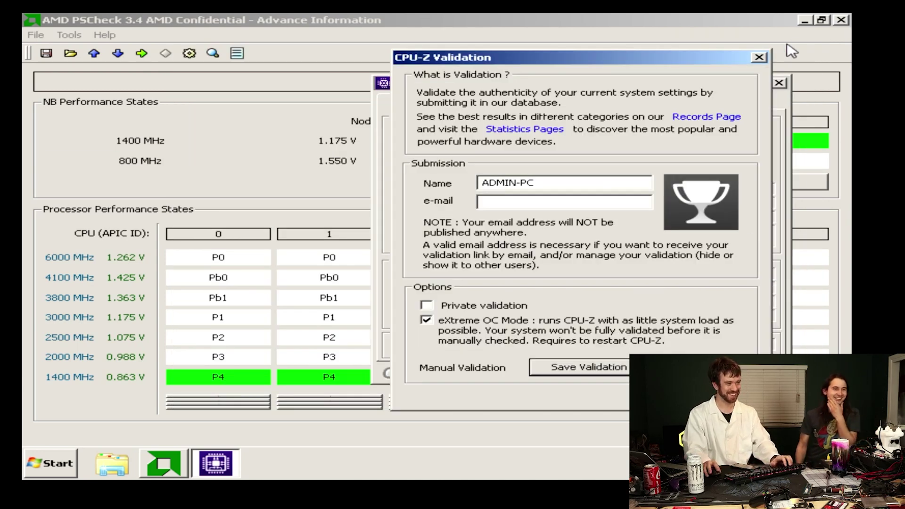
left_click(759, 55)
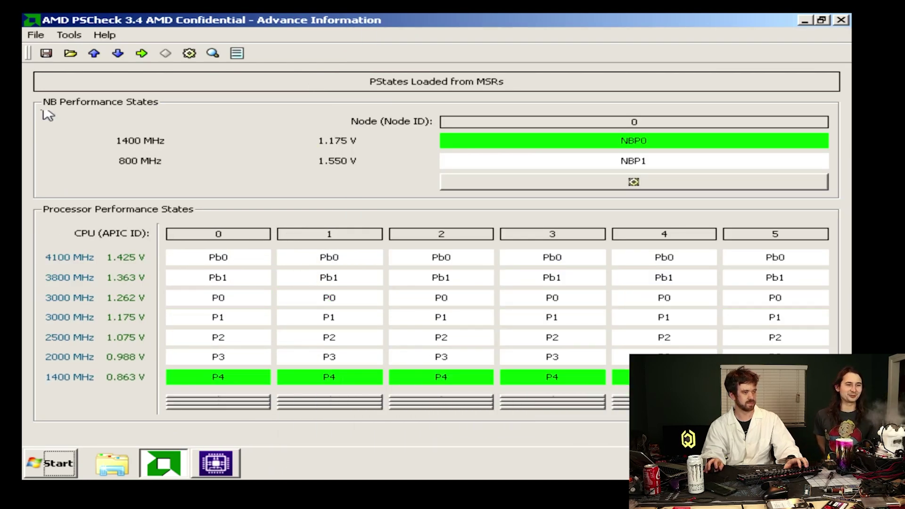
Reopen the PSCheck CPU settings, select all cores as the save target and show the P-state configuration table
left_click(190, 54)
left_click(124, 112)
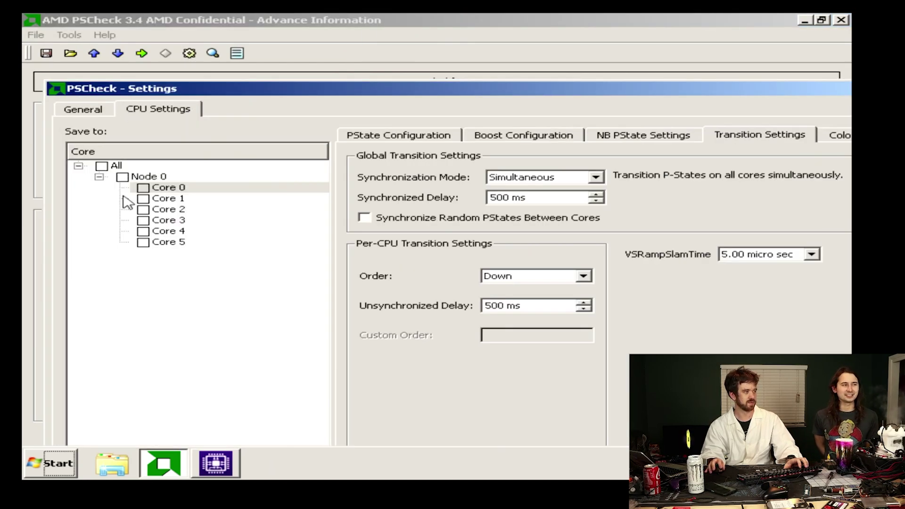
left_click(134, 187)
left_click(180, 211)
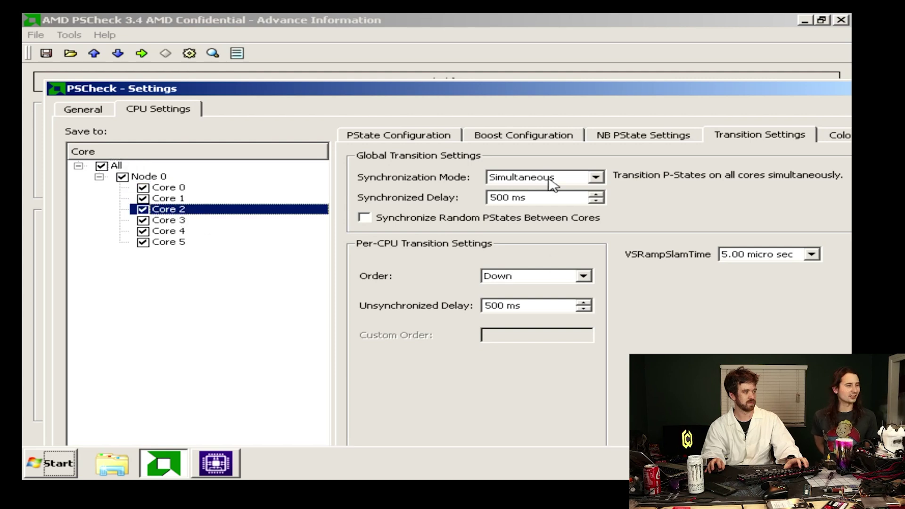
left_click(449, 137)
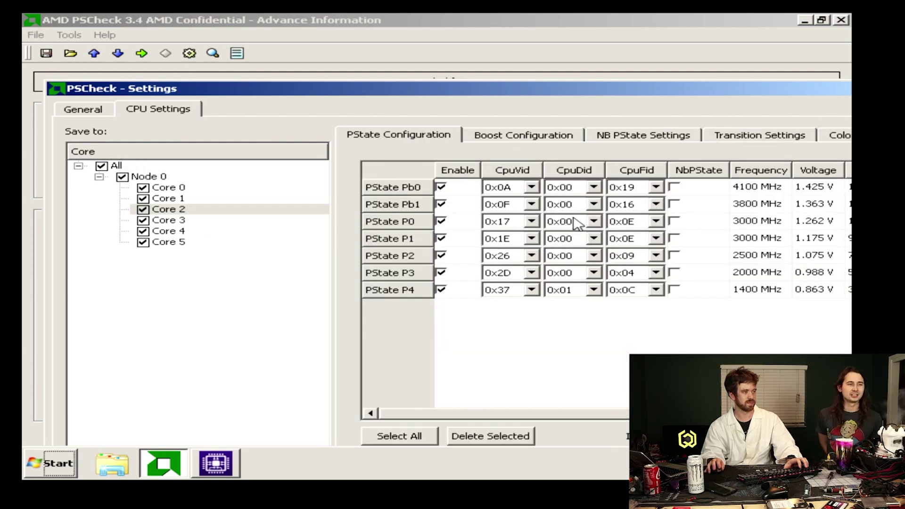
Set the CpuFid of PState P0 to 0x2A for 5800 MHz on all cores and apply it
left_click(656, 221)
scroll(634, 292, "down", 10)
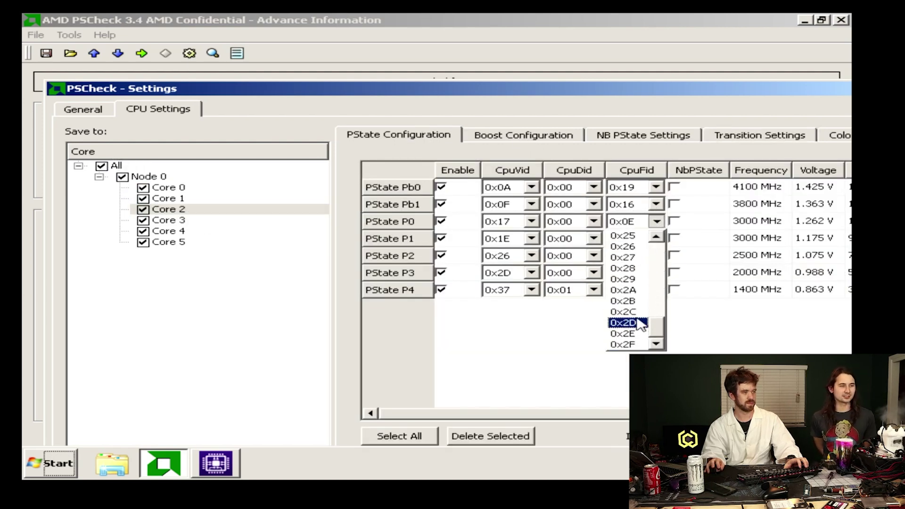
left_click(627, 290)
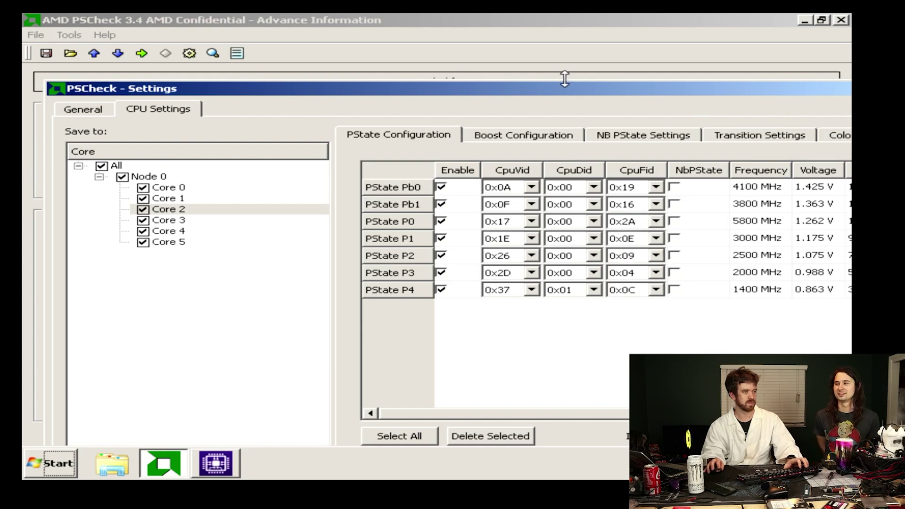
left_click_drag(565, 88, 474, 25)
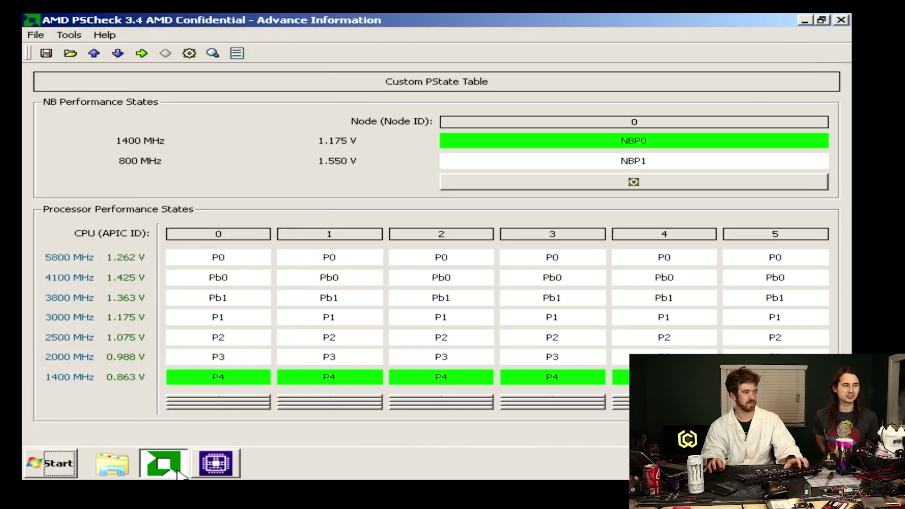
Bring up CPU-Z and switch its clock display to Core #2
left_click(215, 463)
right_click(512, 348)
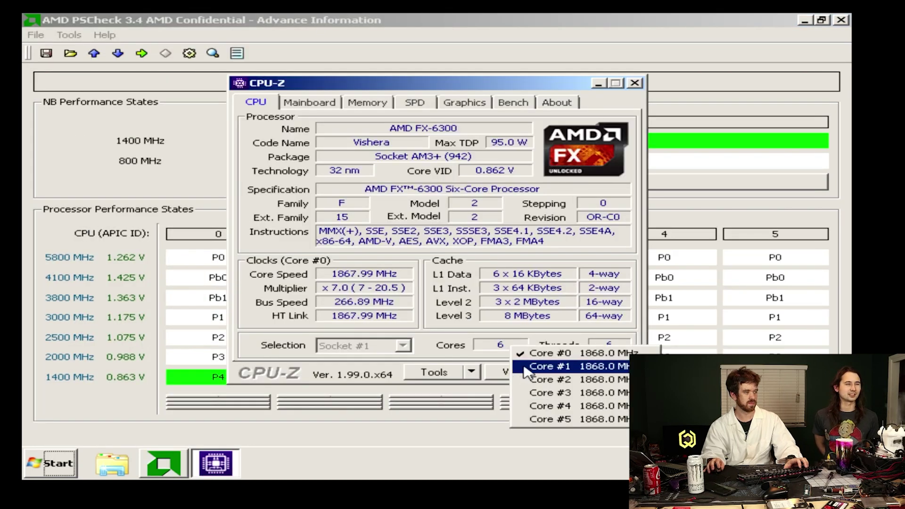
left_click(465, 441)
Check core 2's clocks in CPU-Z with P0 at 6100 MHz and start a validation
mouse_move(444, 261)
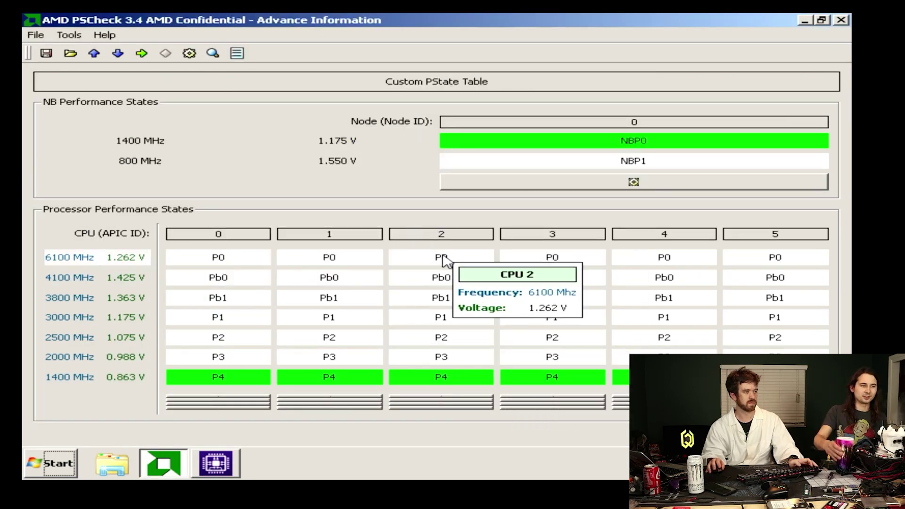
key("alt+Tab")
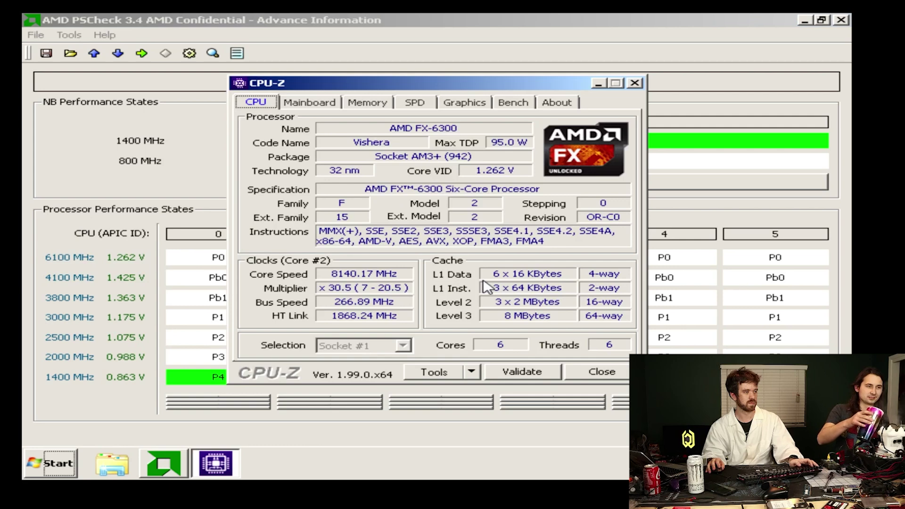
left_click(523, 373)
left_click(457, 367)
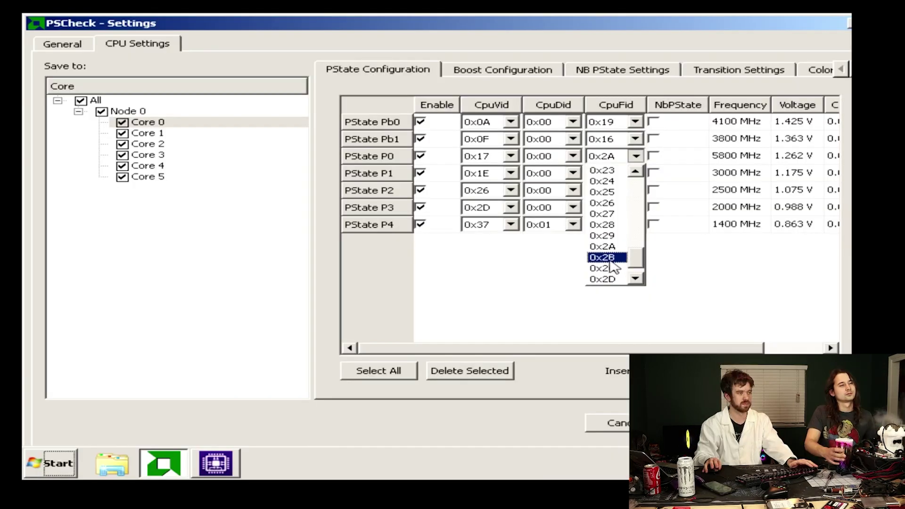
Set the CpuFid of PState P0 to 0x2B for 5900 MHz, apply it and check core 2's clock in CPU-Z
left_click(608, 258)
left_click(660, 423)
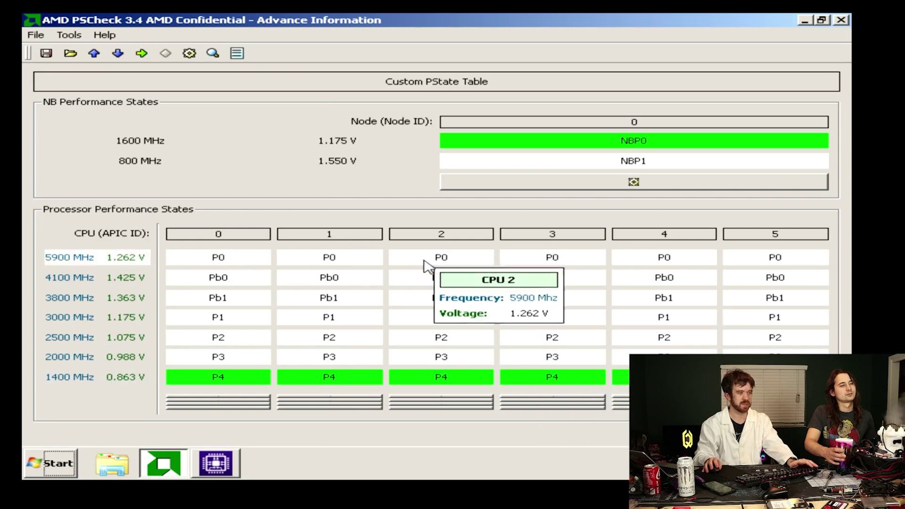
left_click(215, 464)
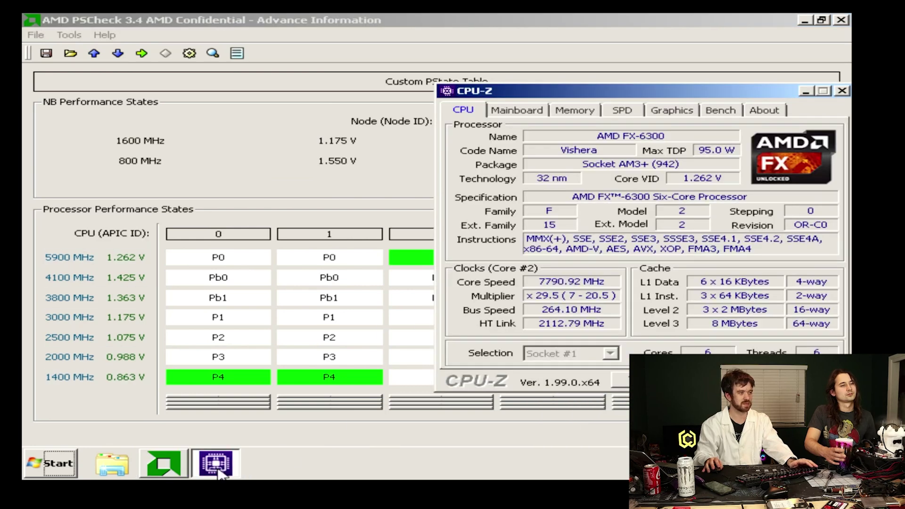
left_click(220, 472)
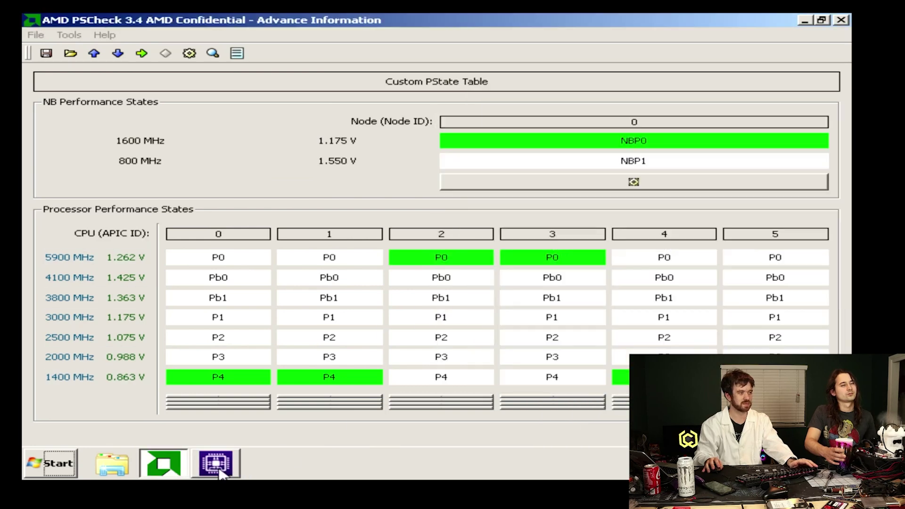
Raise the CpuFid of PState P0 to 0x2C for 6000 MHz, apply it and examine core 2's speed in CPU-Z
left_click(190, 54)
left_click(141, 43)
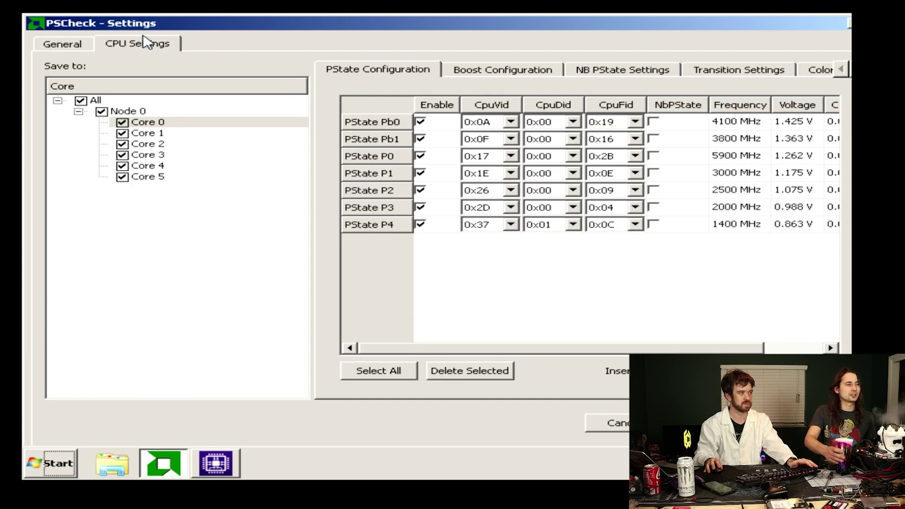
left_click(634, 156)
scroll(617, 277, "down", 1)
left_click(617, 278)
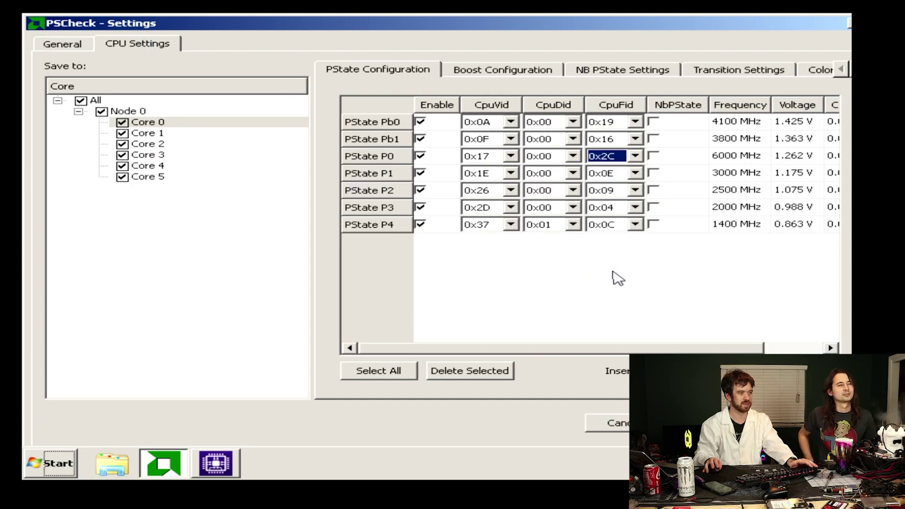
key("Tab")
key("Return")
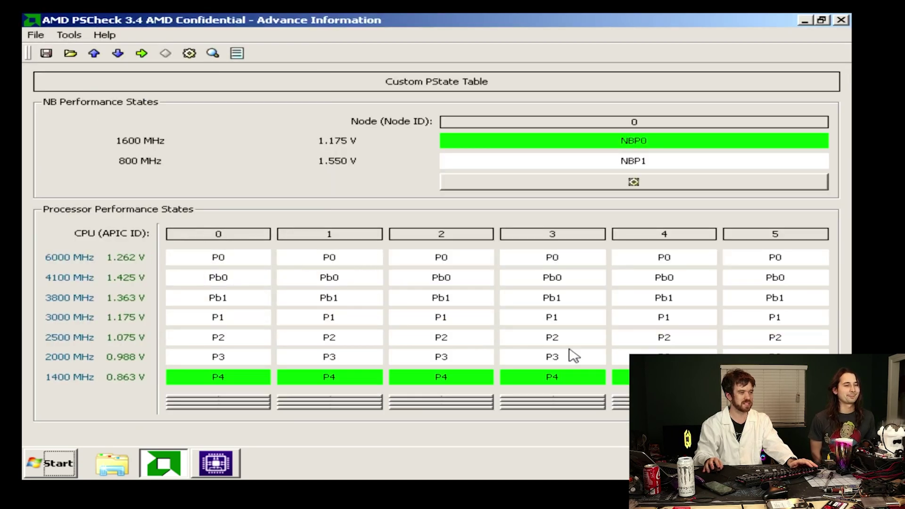
left_click(223, 472)
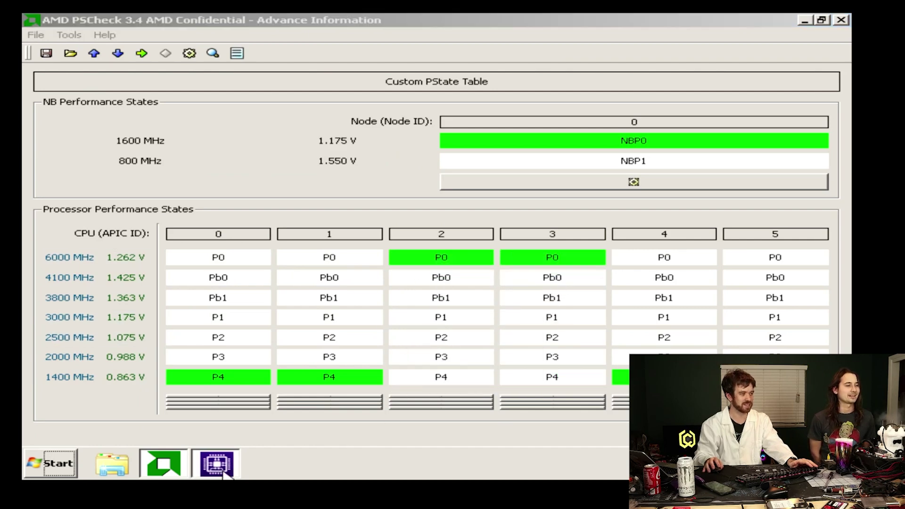
left_click(222, 471)
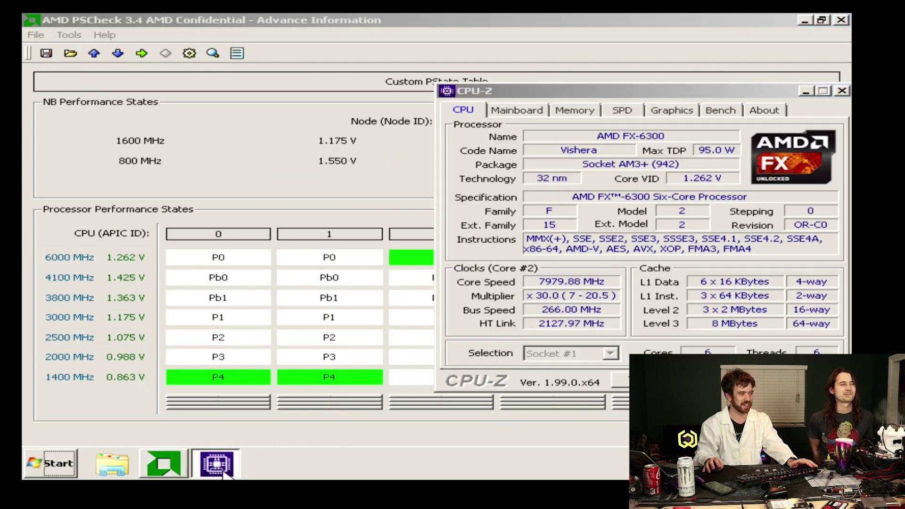
mouse_move(476, 389)
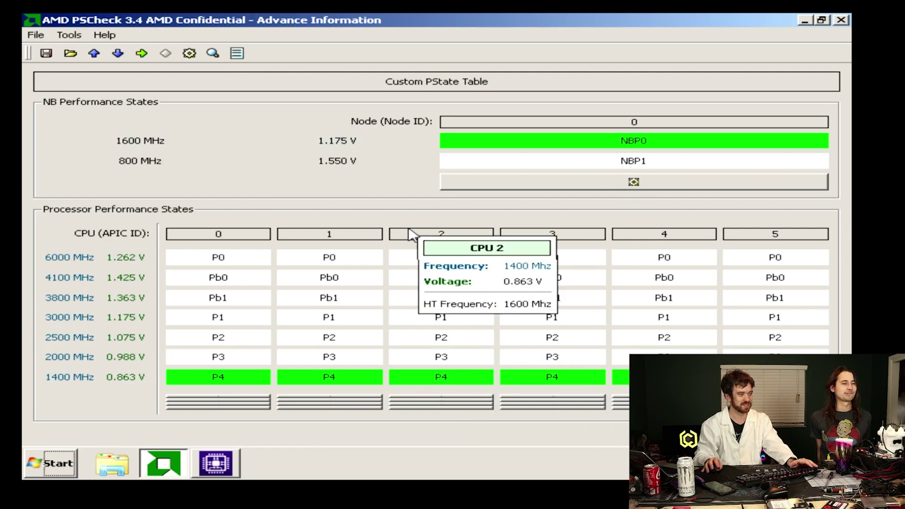
Set the CpuFid of PState P0 to 0x2D for 6100 MHz in the CPU settings and apply it
left_click(189, 52)
left_click(169, 49)
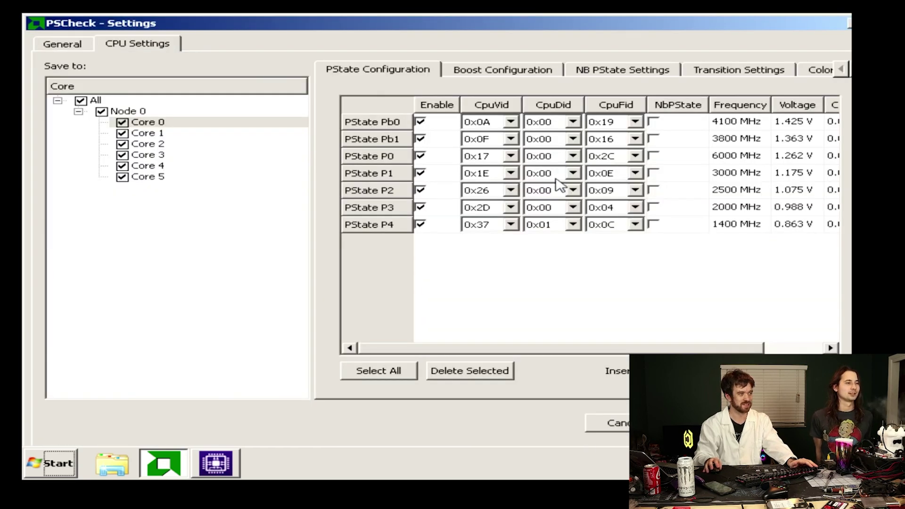
left_click(635, 156)
scroll(627, 271, "down", 1)
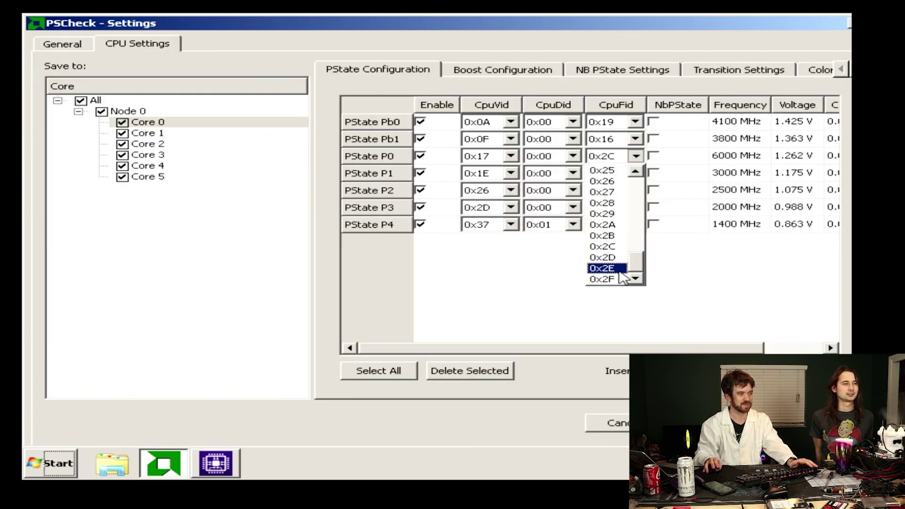
left_click(612, 265)
left_click(586, 425)
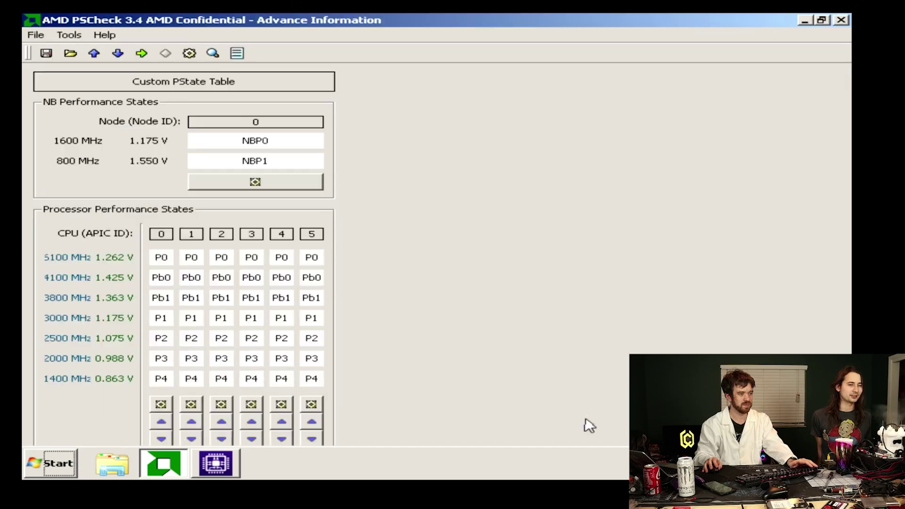
mouse_move(433, 260)
Save a CPU-Z validation of core 2's current clock as another8.cvf in the Documents library
left_click(233, 463)
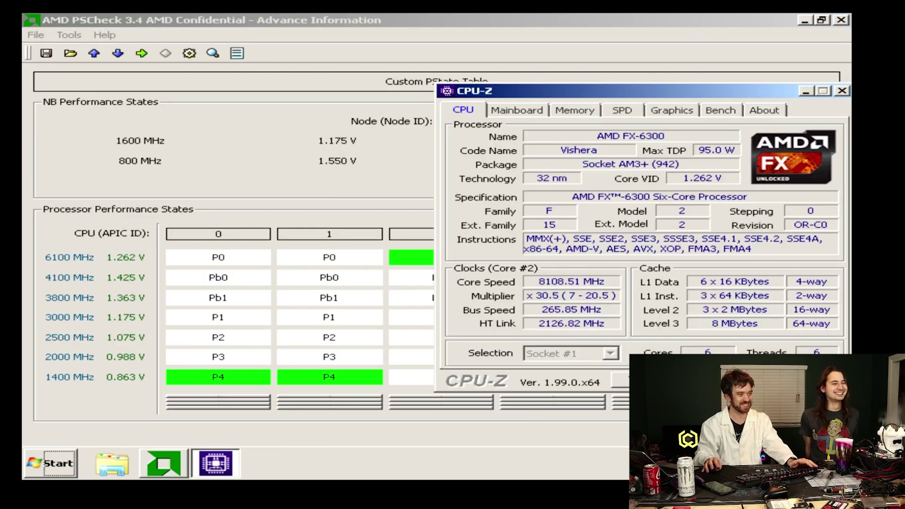
left_click(698, 382)
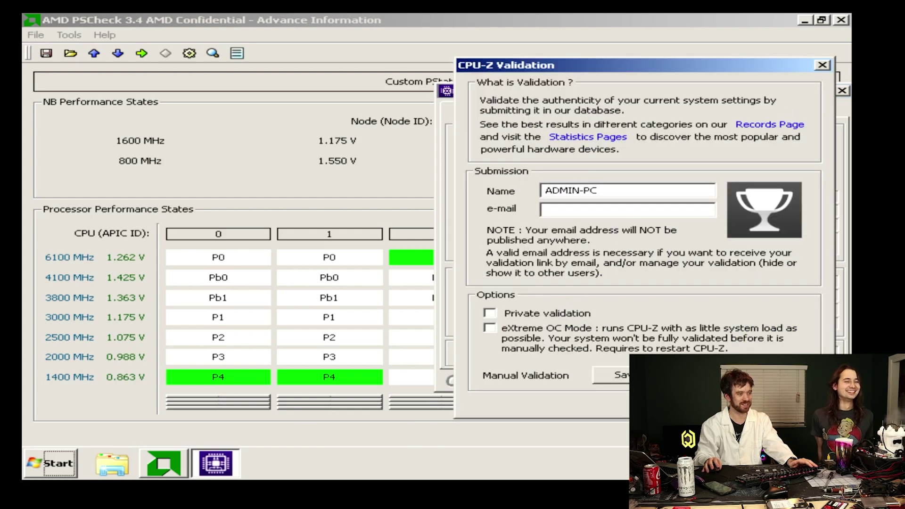
left_click(612, 376)
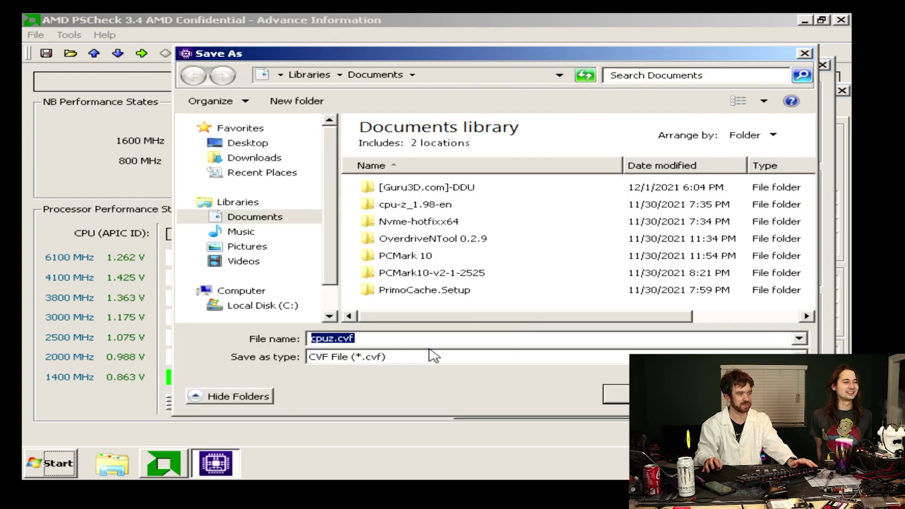
left_click(333, 338)
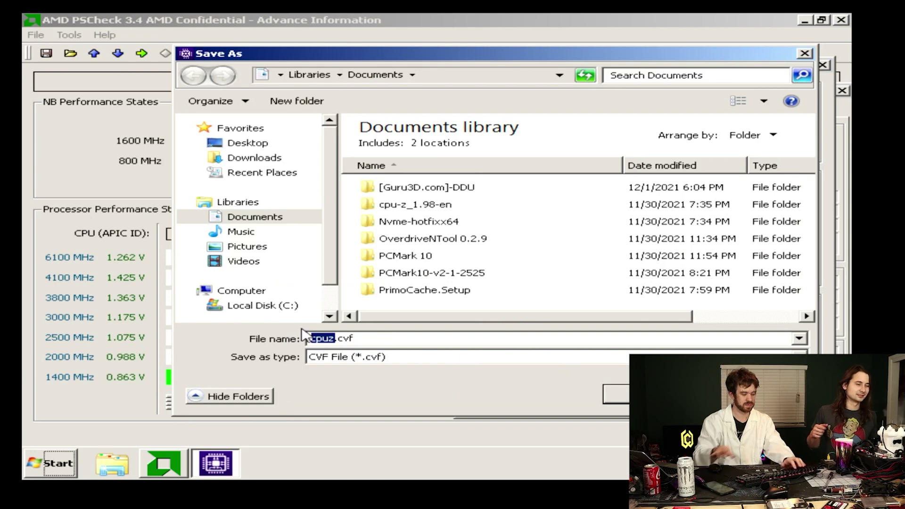
type("another8")
key("Return")
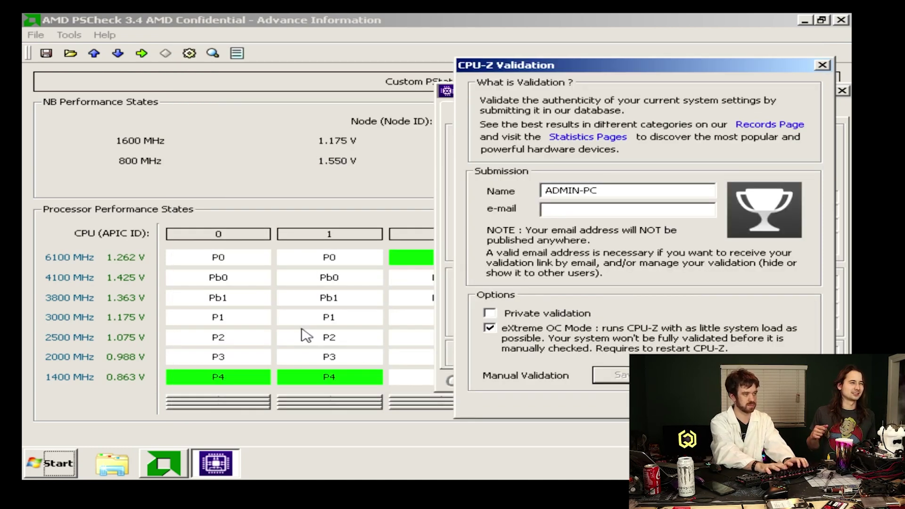
left_click(822, 65)
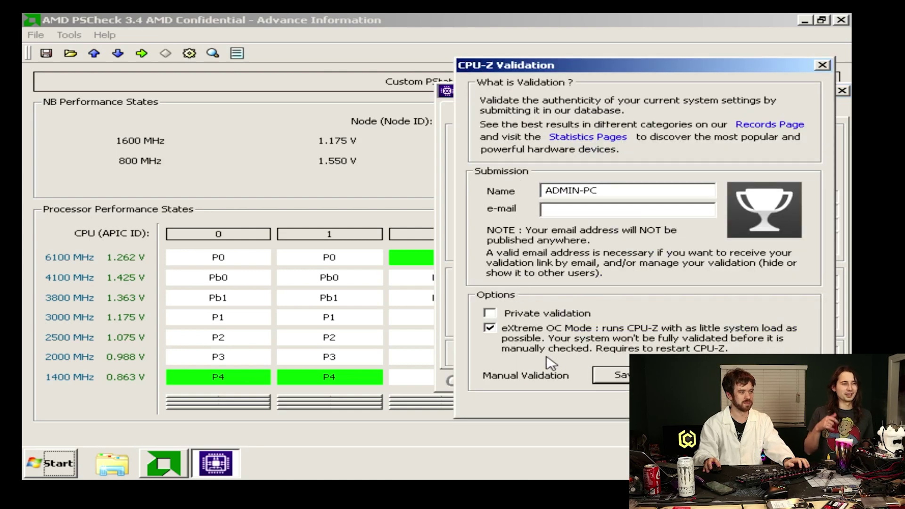
Save a second validation of the same clock as 8100.cvf in the Documents library
left_click(615, 373)
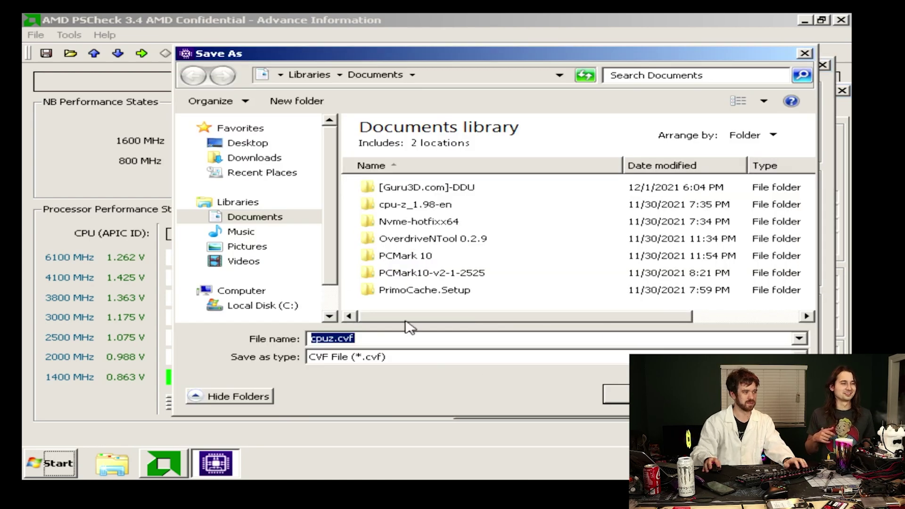
left_click_drag(330, 338, 335, 341)
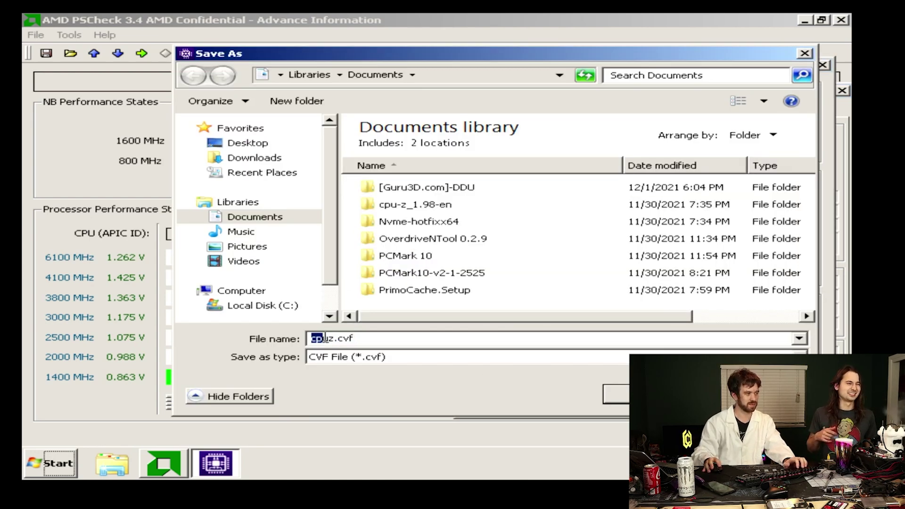
type("6100")
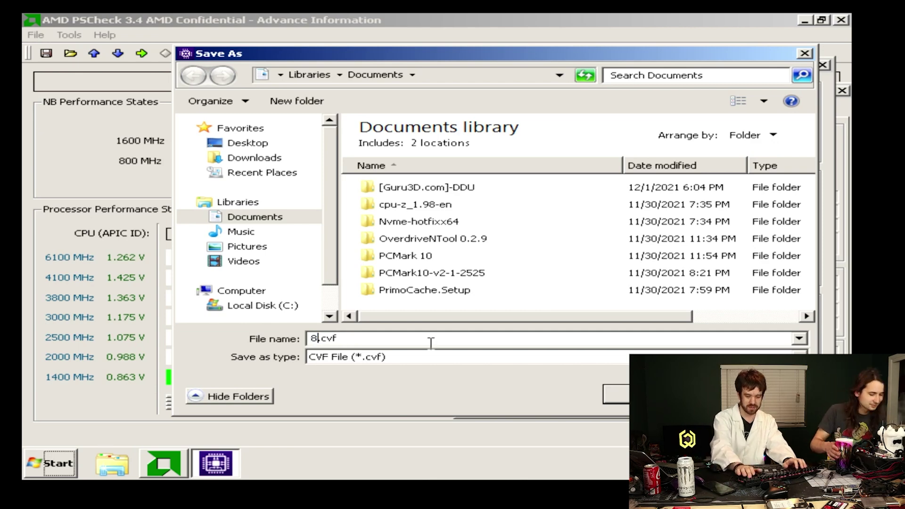
key("Return")
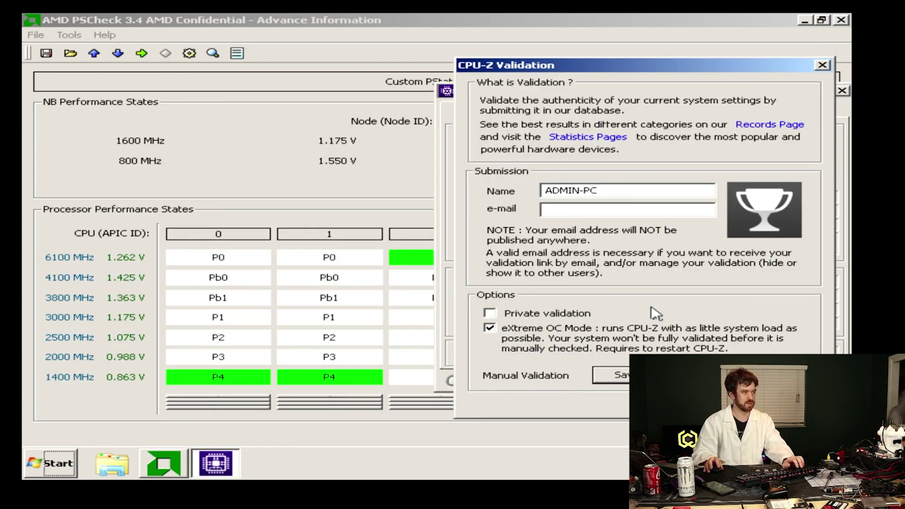
Check the Documents library for the saved CVF files, and put away the Explorer, validation and CPU-Z windows
key("super+e")
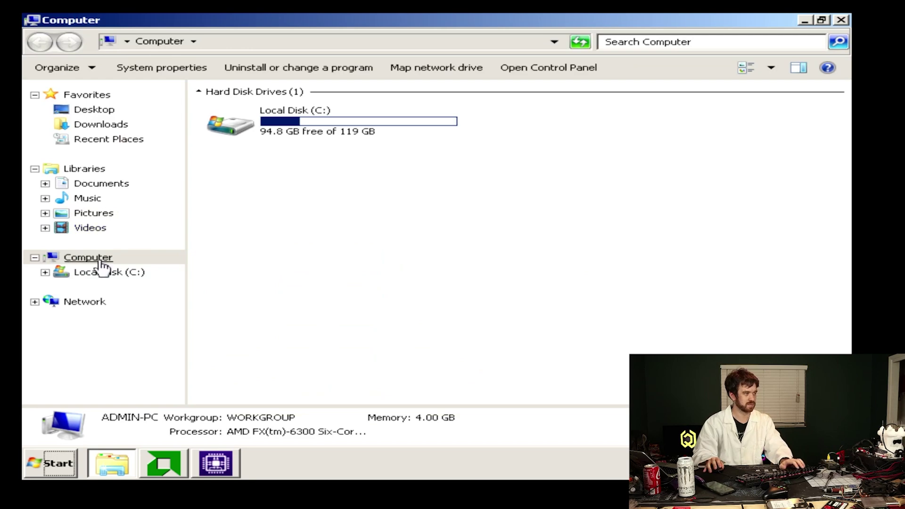
left_click(85, 186)
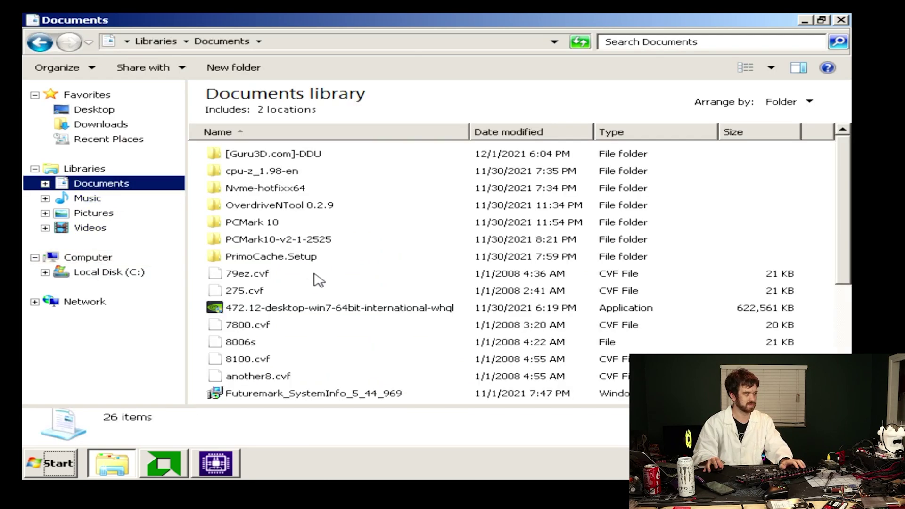
left_click(840, 19)
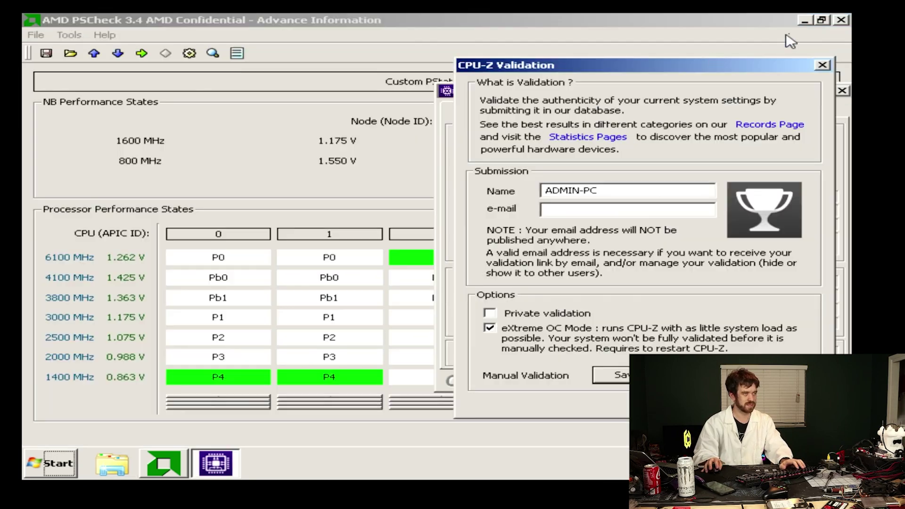
left_click(823, 65)
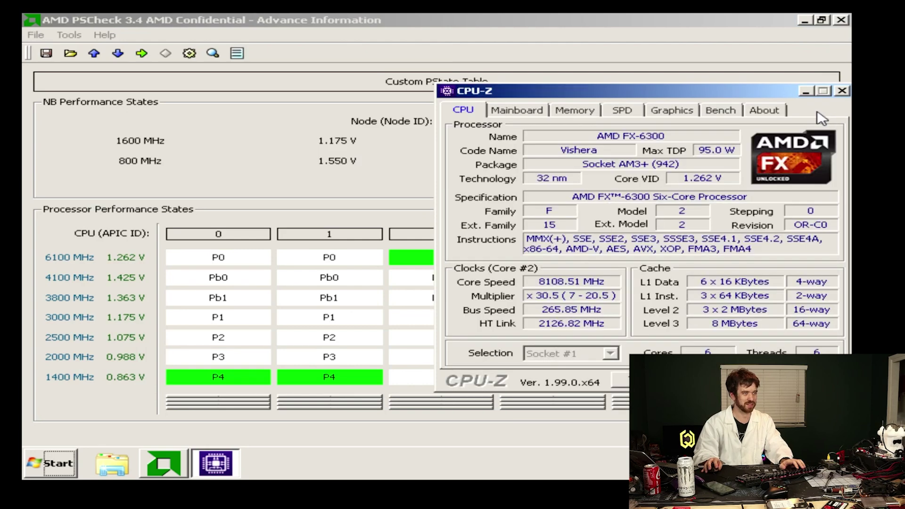
left_click(806, 91)
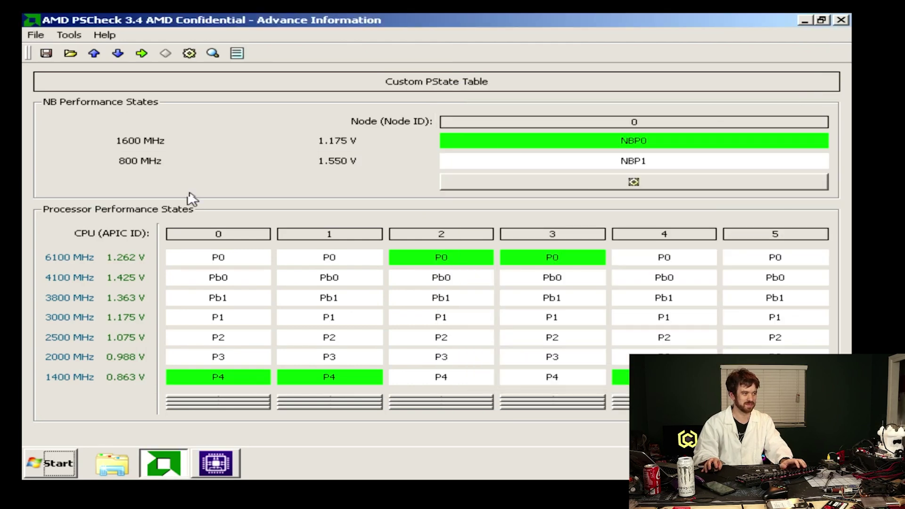
Set the CpuFid of PState P0 to 0x2E for 6200 MHz, apply it, and bring up CPU-Z to check the clock
left_click(186, 54)
left_click(142, 43)
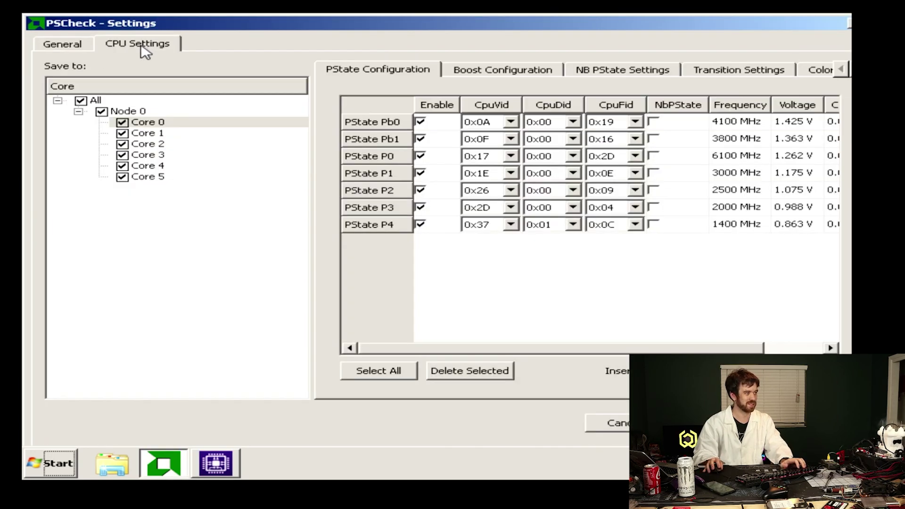
left_click(630, 157)
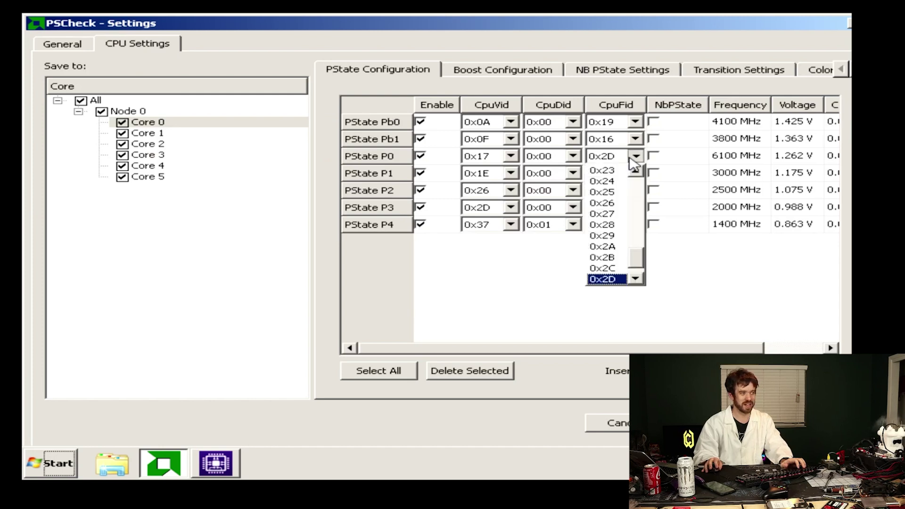
scroll(630, 264, "down", 1)
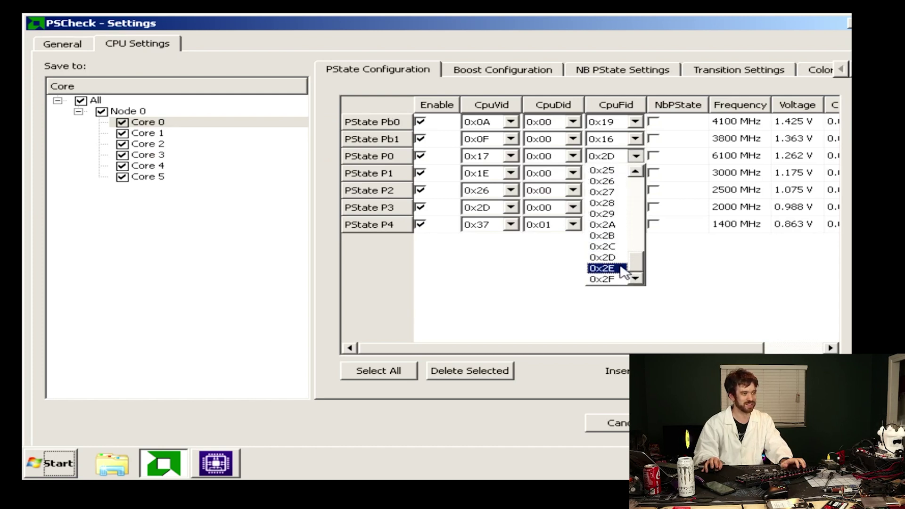
left_click(628, 268)
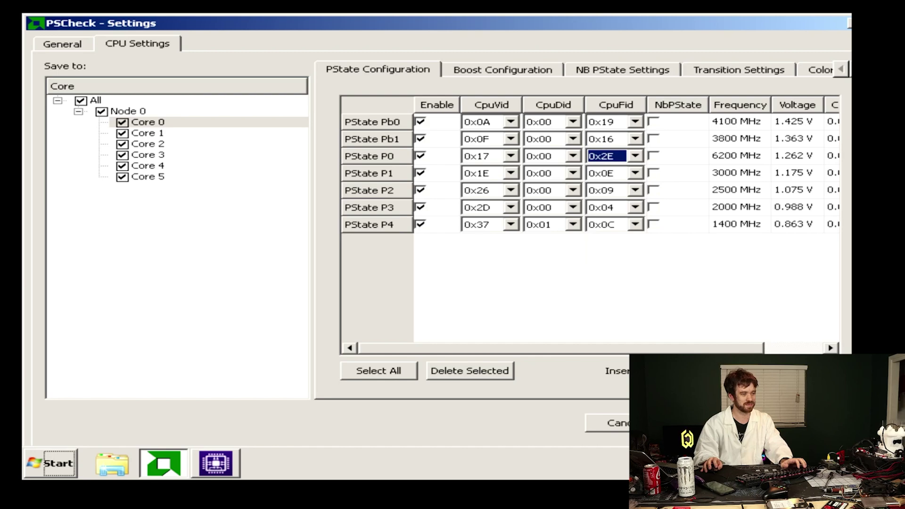
key("Return")
left_click(216, 463)
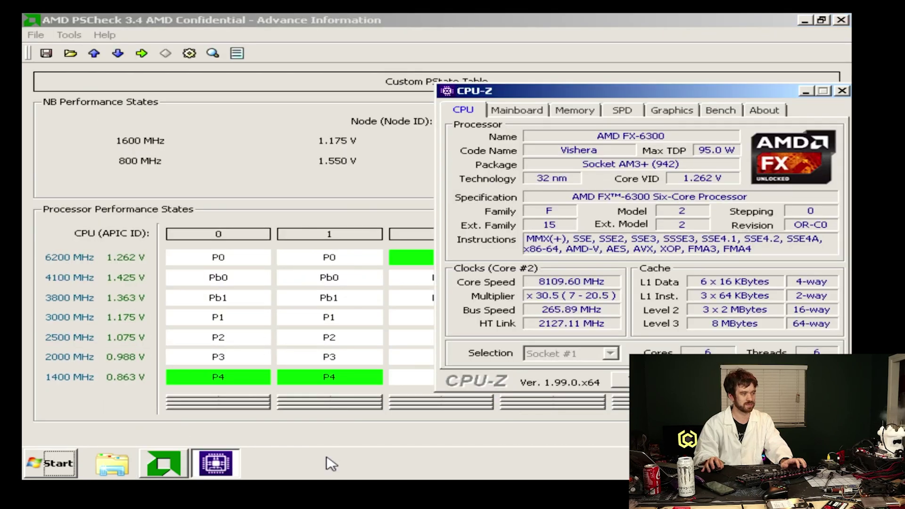
left_click(408, 415)
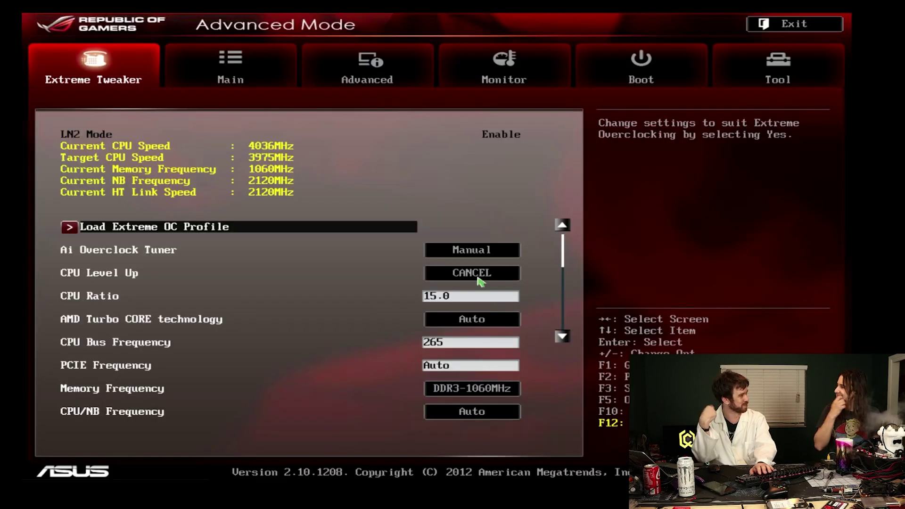
Set the CPU Bus Frequency to 262 in the BIOS overclocking settings
key("Down")
key("Down")
key("Down")
key("Down")
key("Down")
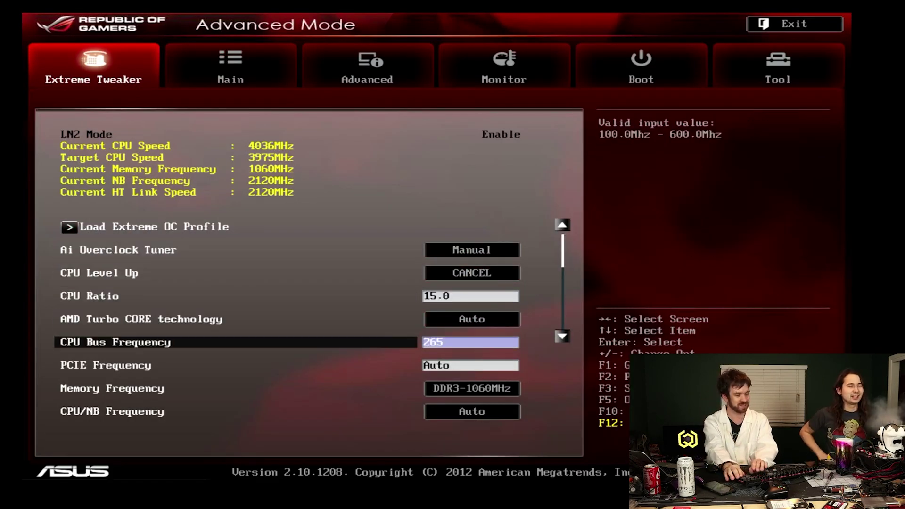
type("2")
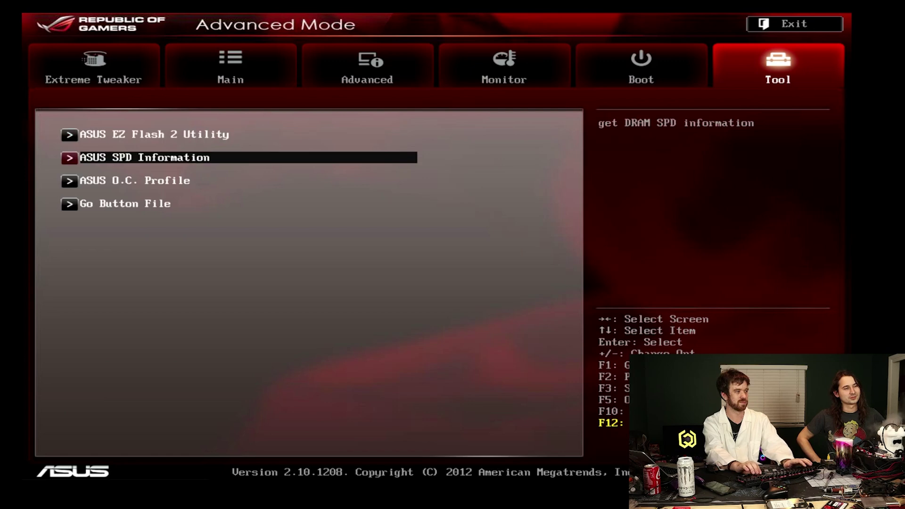
key("Escape")
key("Down")
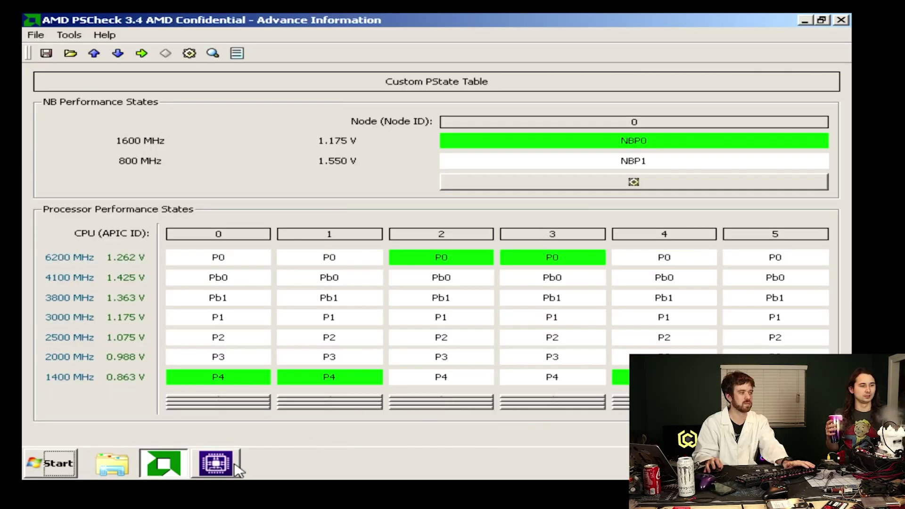
Start saving a CPU-Z validation of core 2's clock in the Documents library, marking the default file name for replacement
left_click(234, 464)
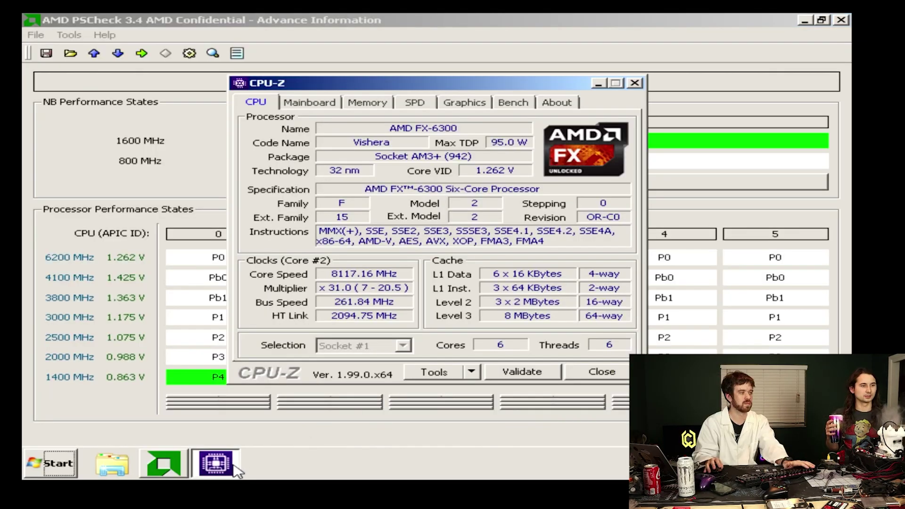
left_click(522, 373)
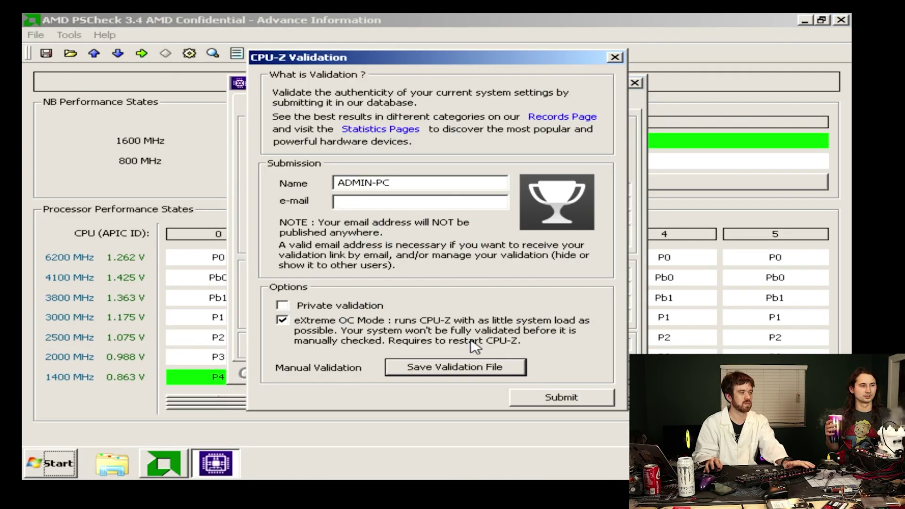
left_click(474, 368)
left_click(267, 332)
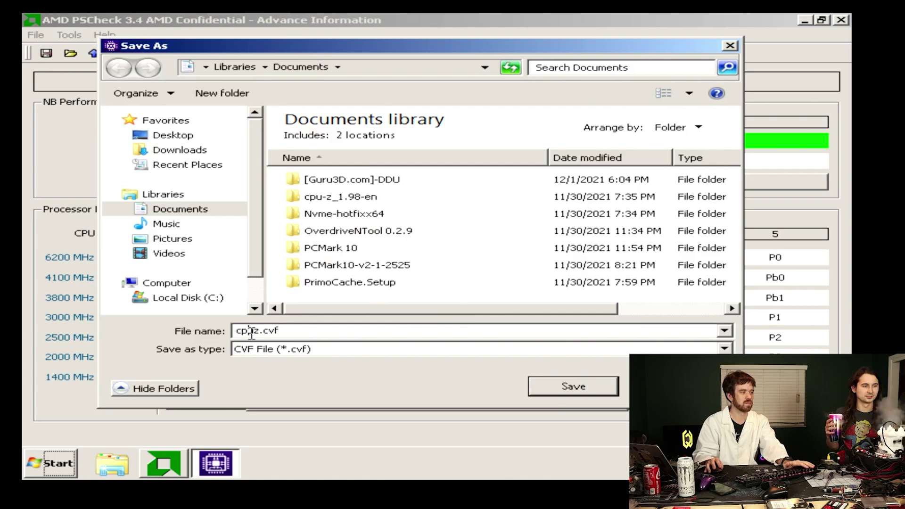
left_click_drag(253, 332, 211, 319)
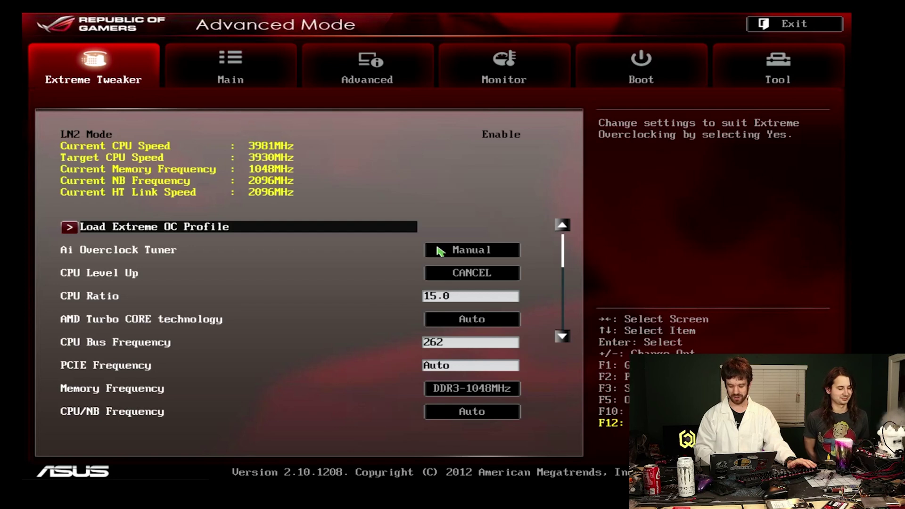
Leave the BIOS settings and skip the disk consistency checks on the System Reserved and C: volumes
key("Escape")
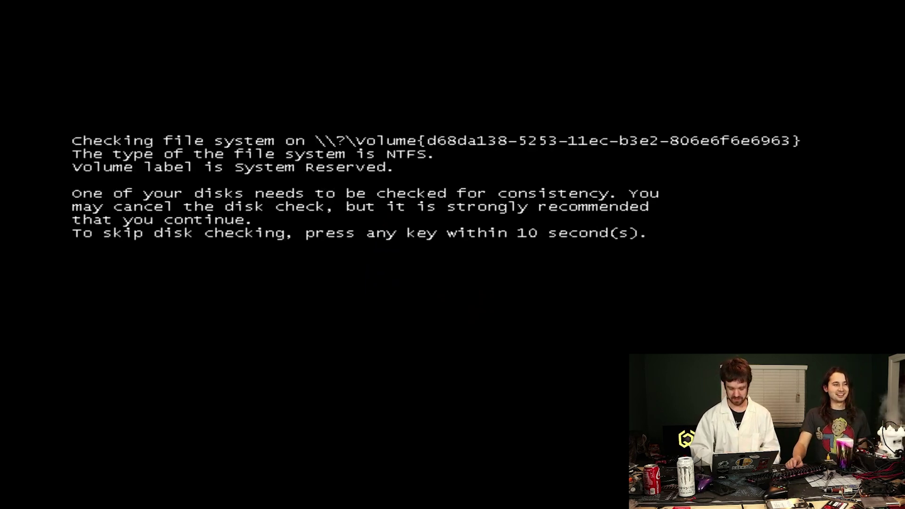
key("Return")
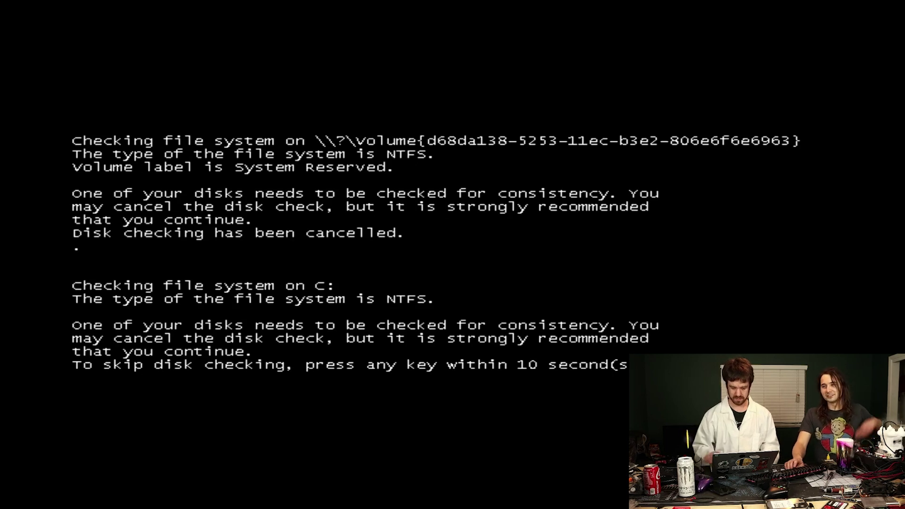
key("Return")
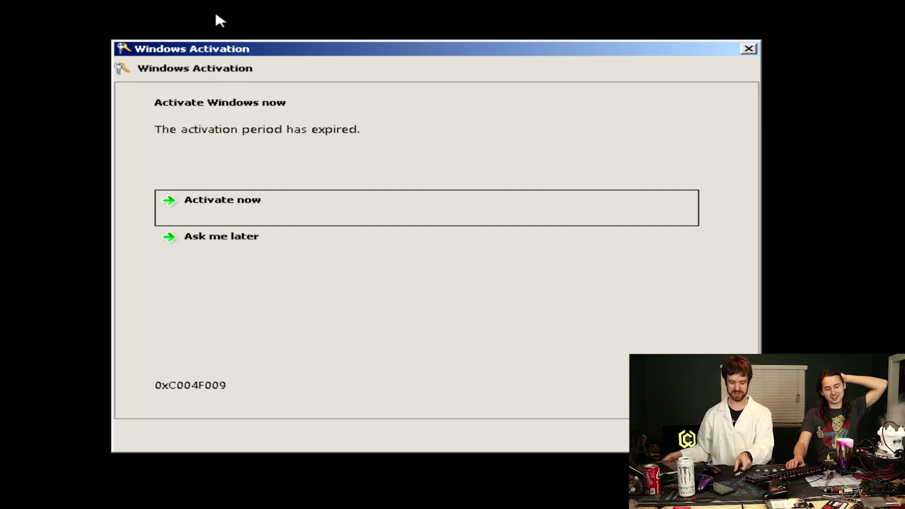
Dismiss the Windows activation notice and start CPU-Z and AMD PSCheck from the desktop
key("Escape")
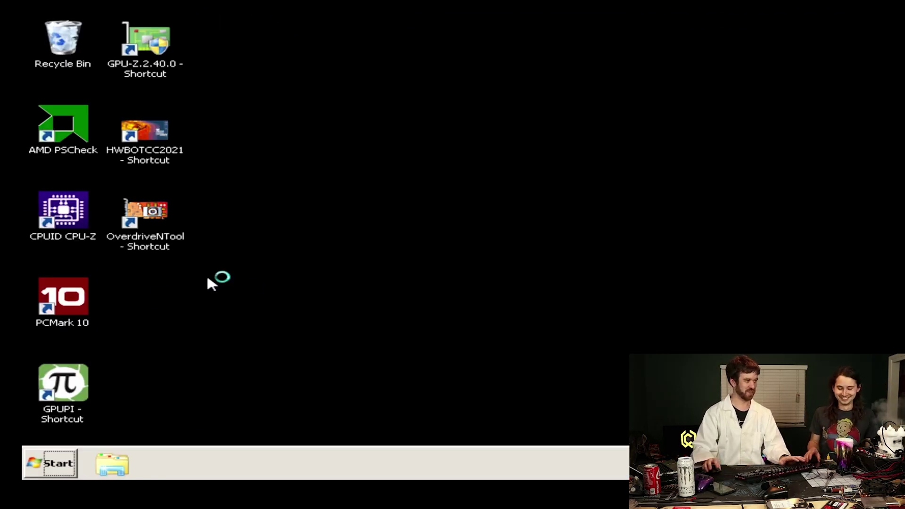
double_click(75, 228)
left_click(71, 148)
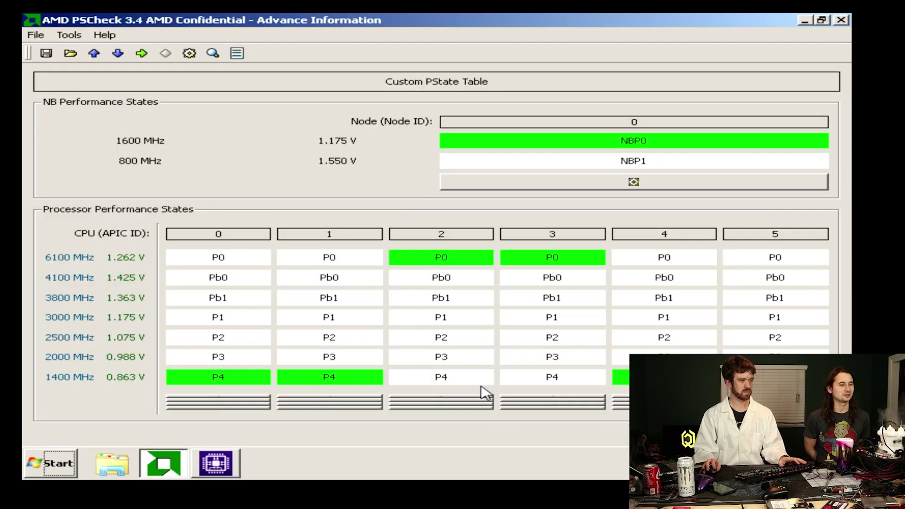
Raise PState P0 to 6200 MHz with CpuFid 0x2E in the CPU settings and apply it
left_click(189, 52)
left_click(137, 45)
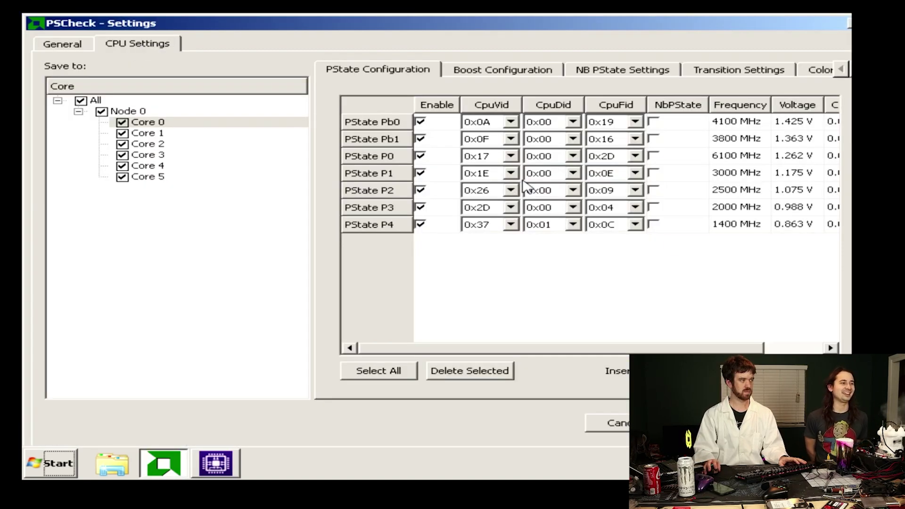
left_click(636, 155)
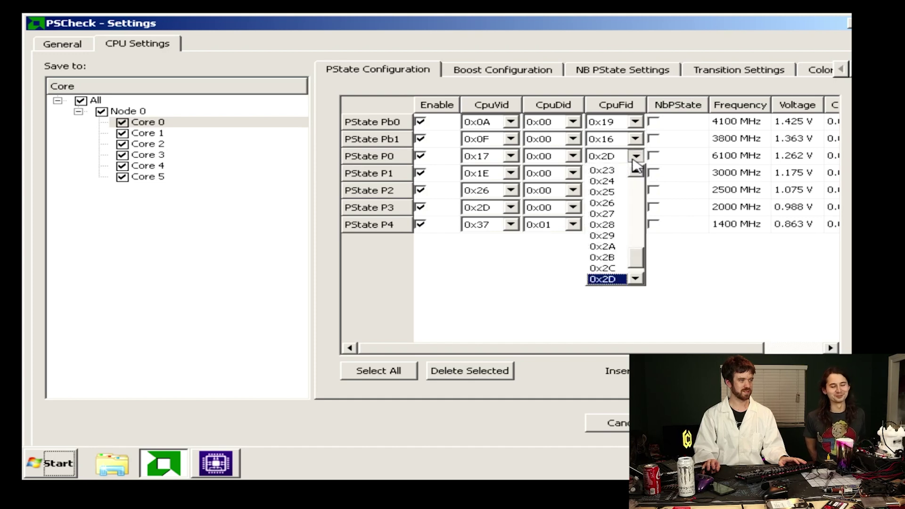
left_click(635, 278)
left_click(606, 279)
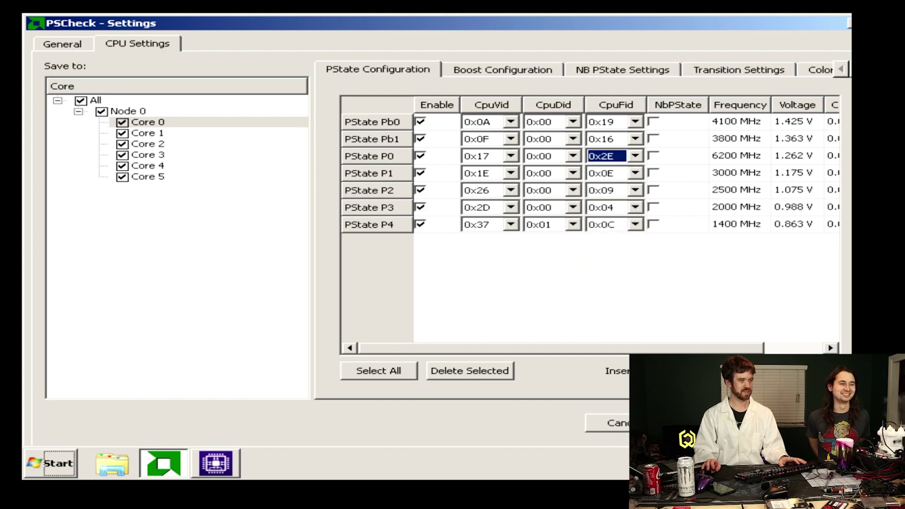
key("Return")
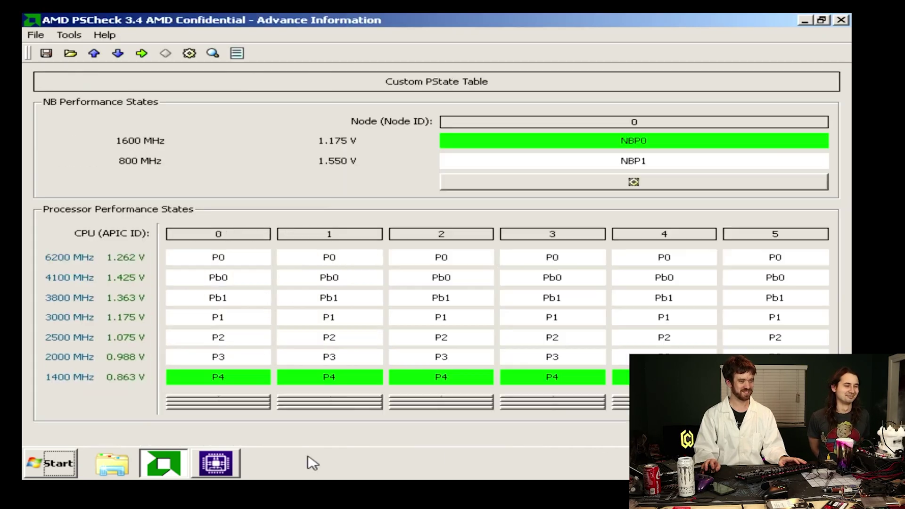
Save a CPU-Z validation of core 2's current clock as 8150.cvf in the Documents library
left_click(231, 464)
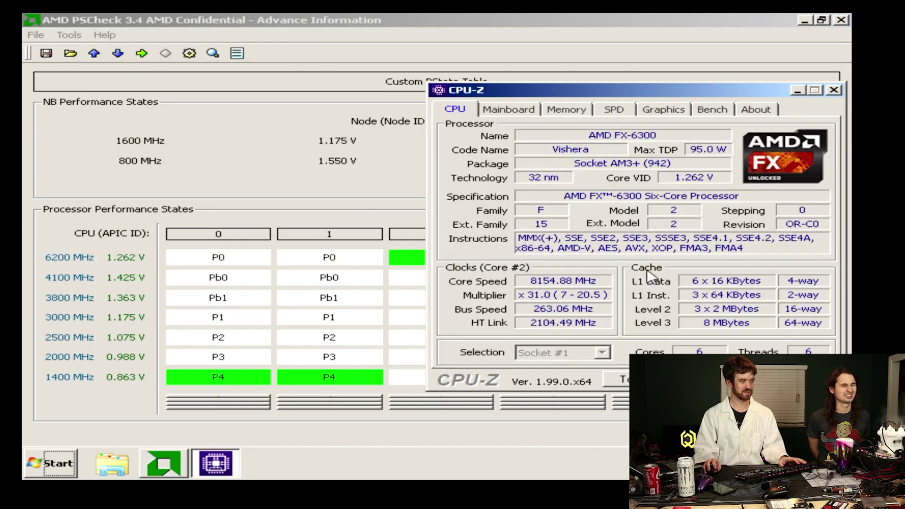
left_click(693, 380)
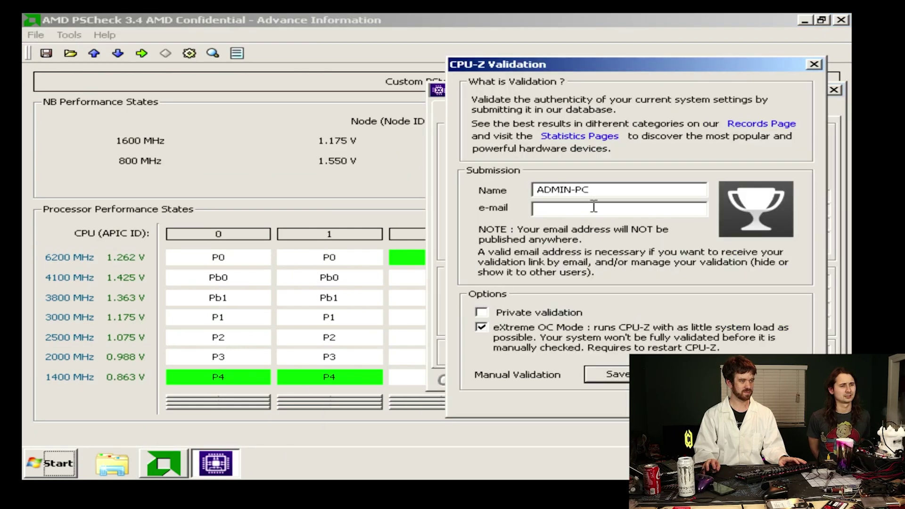
left_click(611, 374)
left_click_drag(332, 337, 276, 333)
key("Delete")
key("Delete")
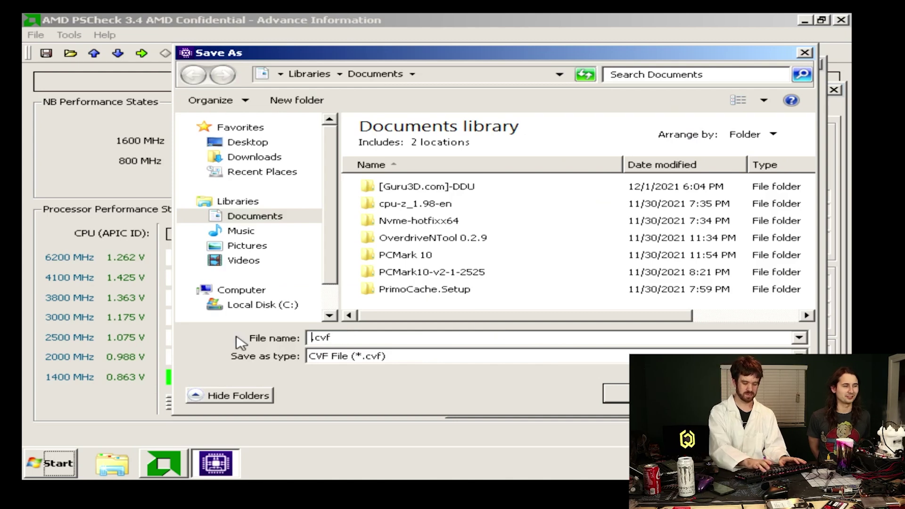
type("8150")
key("Return")
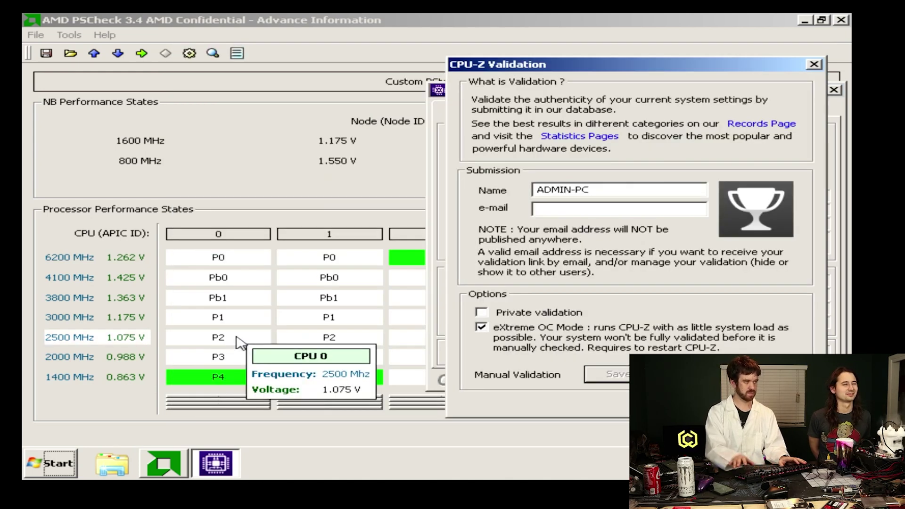
Save another validation of the same clock in the Documents library under the name 8150agai.cvf
left_click(611, 373)
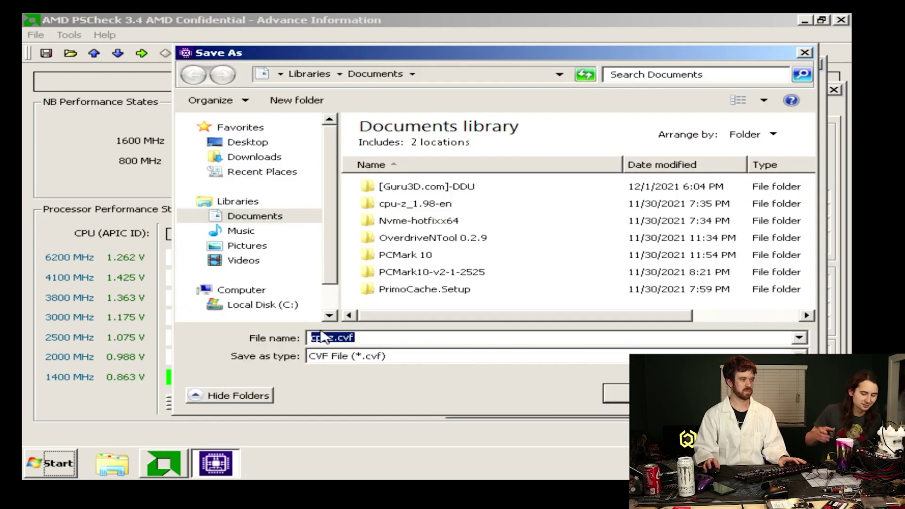
left_click(336, 338)
left_click_drag(336, 337, 309, 337)
type("8150")
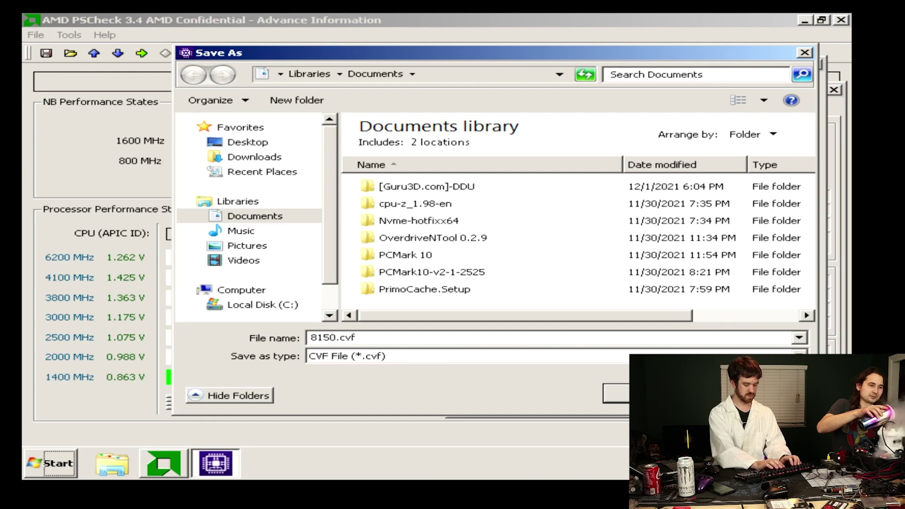
type("agai")
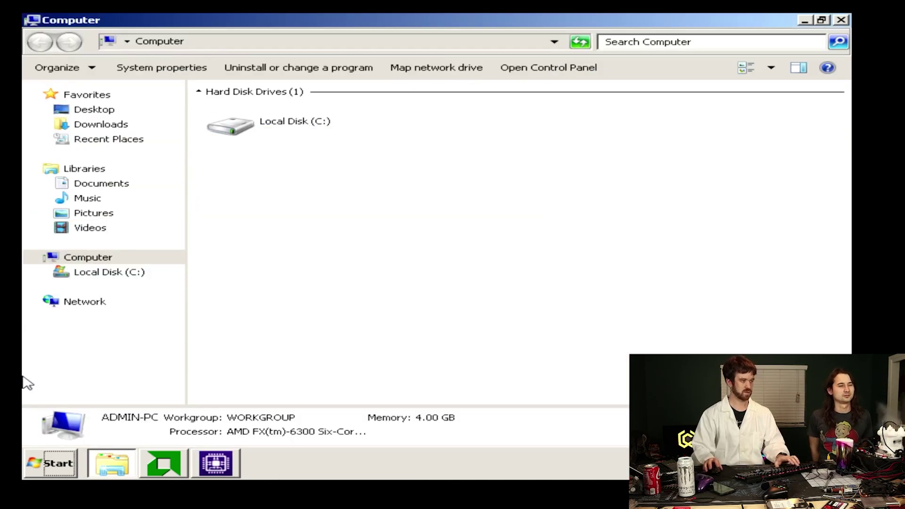
Look through the Documents library for the saved CVF validation files
left_click(111, 273)
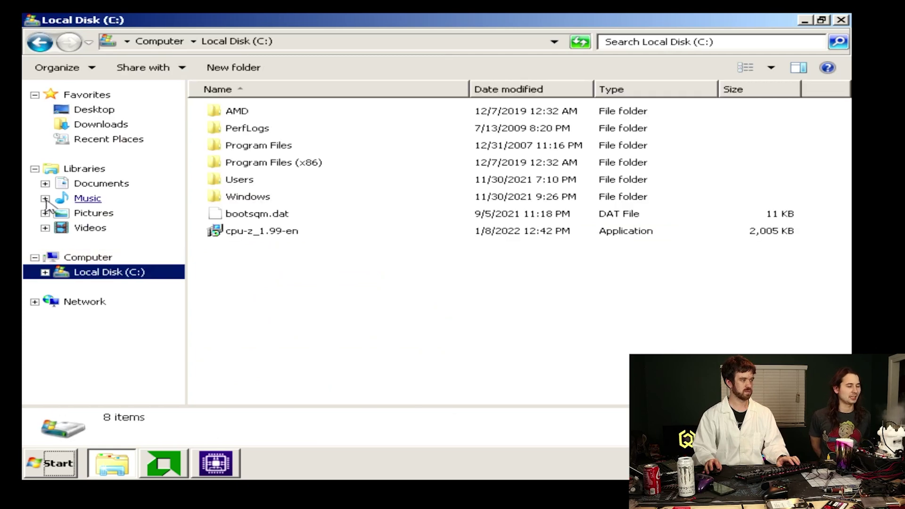
left_click(101, 184)
left_click(282, 296)
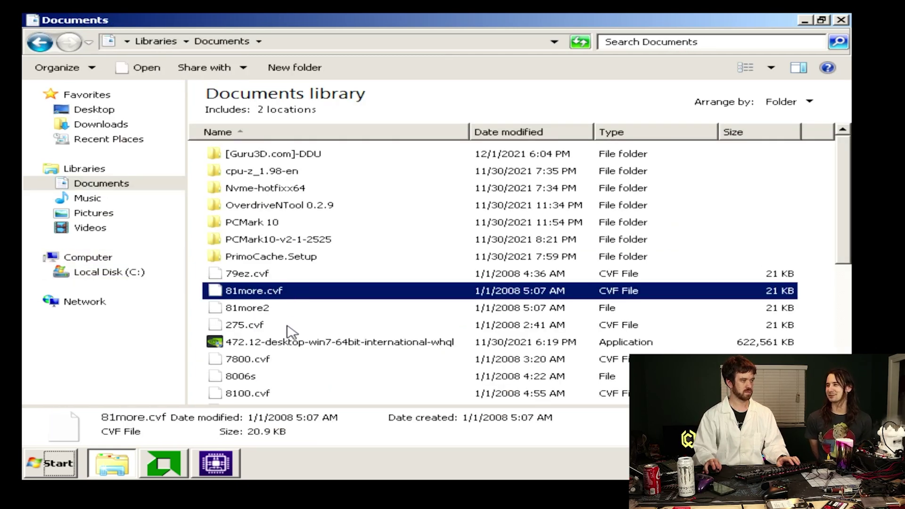
left_click(285, 312)
scroll(283, 317, "down", 3)
scroll(283, 307, "up", 2)
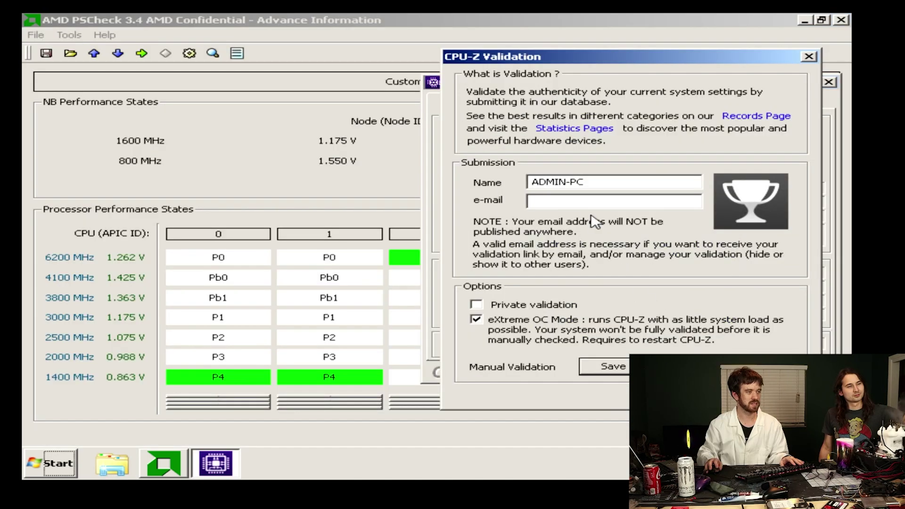
Open the save dialog for a further CPU-Z validation file and place the cursor in its default file name
left_click(613, 366)
left_click(334, 330)
double_click(335, 330)
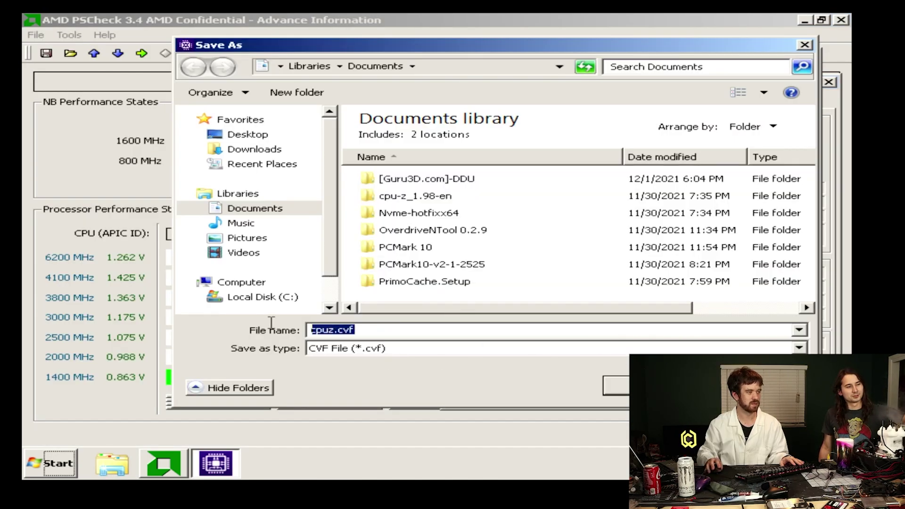
left_click(336, 329)
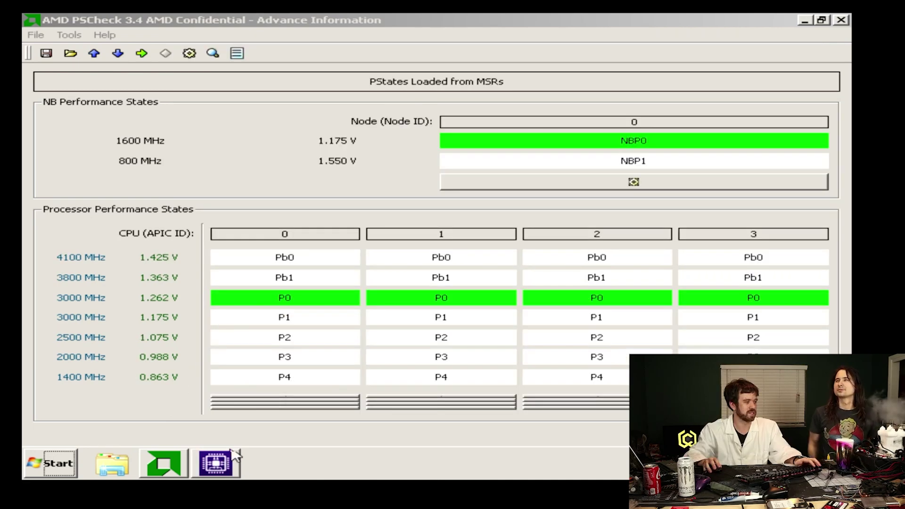
Switch to CPU-Z, select core #2 as the monitored core, and return to PSCheck
left_click(227, 455)
right_click(527, 333)
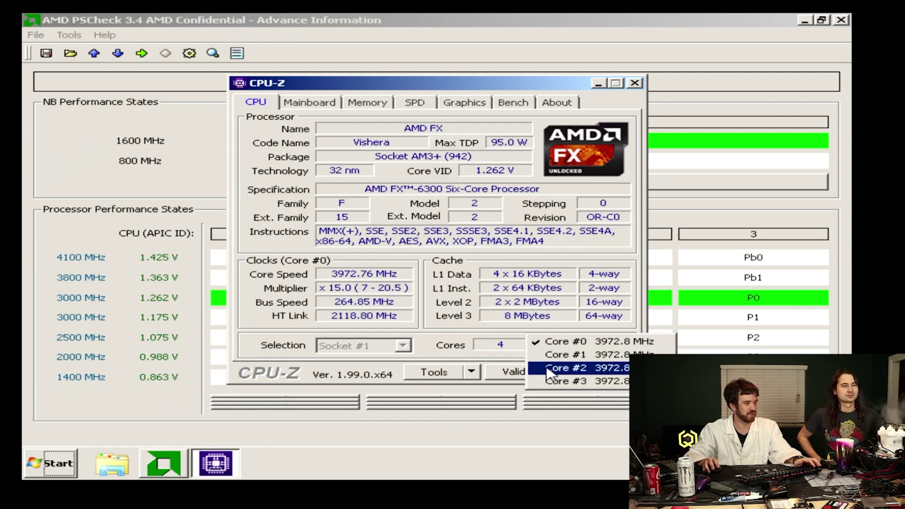
left_click(587, 369)
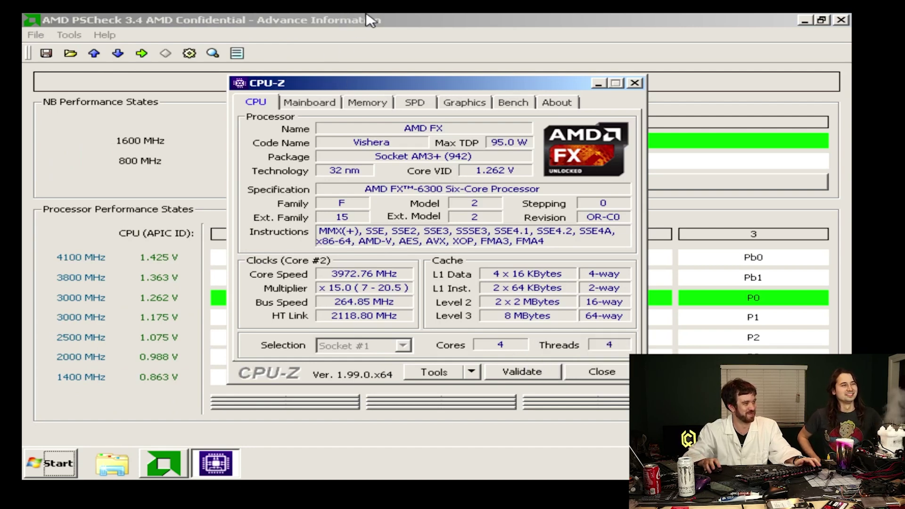
left_click(212, 85)
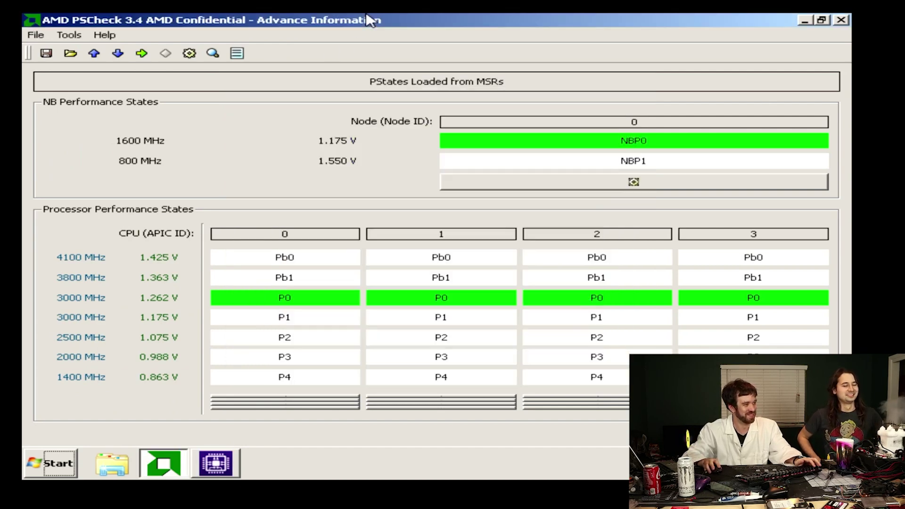
Save the PSCheck CPU settings with all cores selected and switch cores 0 and 1 to the P4 state
left_click(189, 54)
left_click(171, 112)
left_click(101, 166)
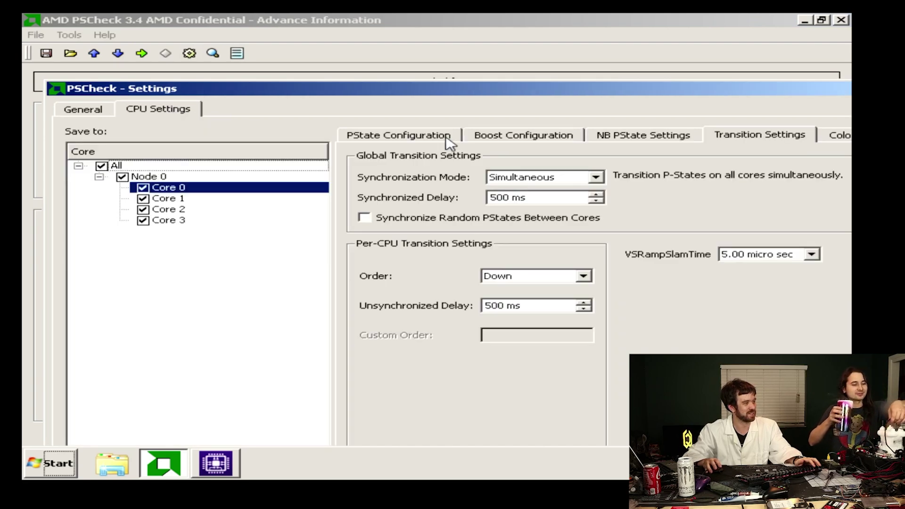
key("Return")
left_click(330, 377)
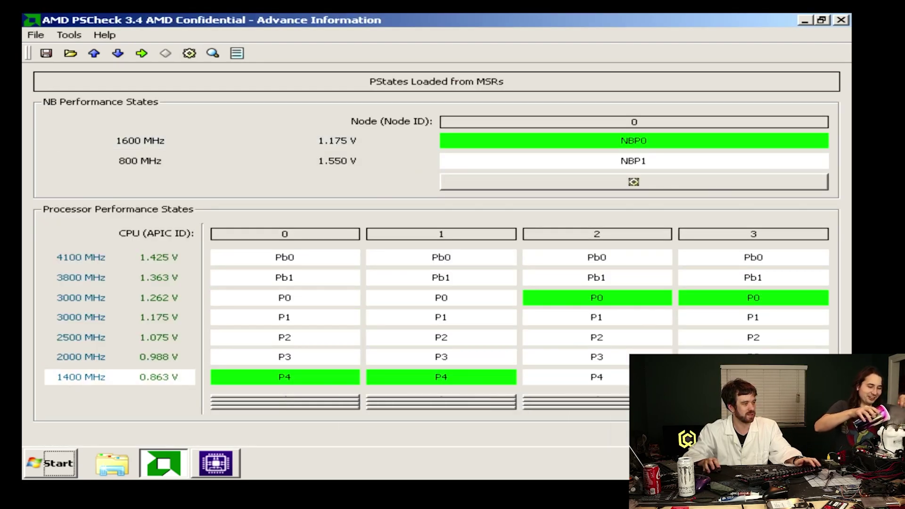
Set P0 to CpuFid 0x2D (6100 MHz) in the PSCheck CPU settings and check the clock in CPU-Z
left_click(189, 53)
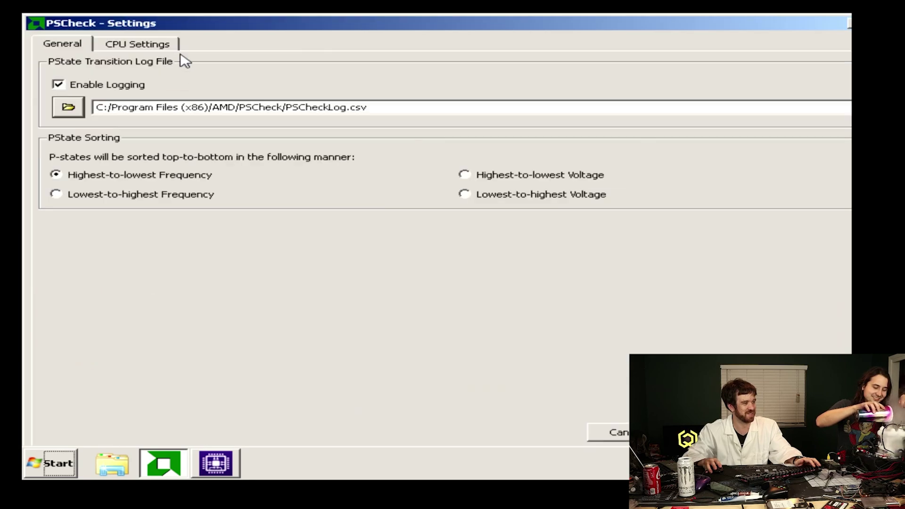
left_click(118, 45)
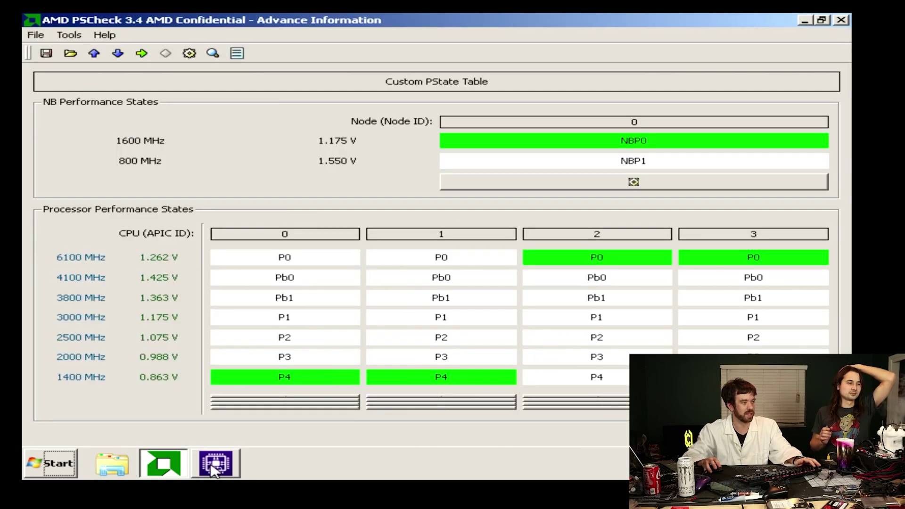
left_click(215, 464)
left_click(216, 464)
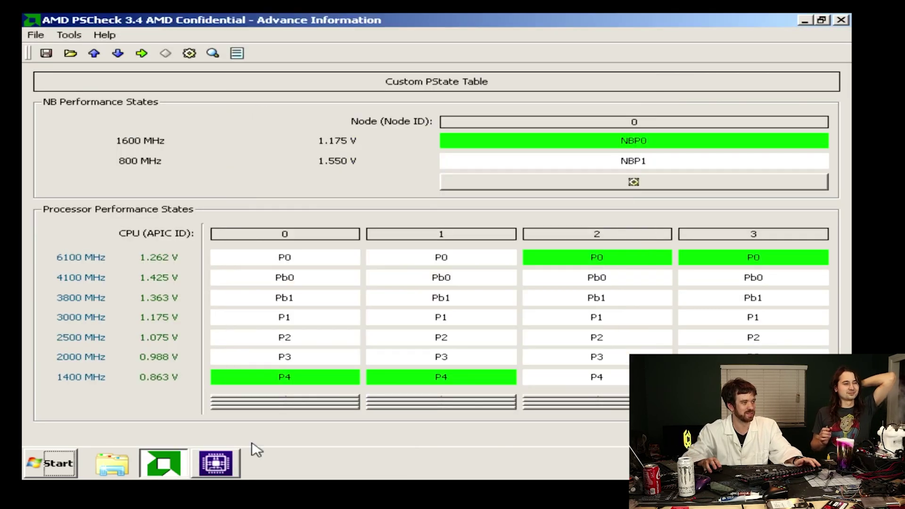
Drop core 2 to the P4 state and set P0 to CpuFid 0x2E (6200 MHz) for all cores
left_click(596, 377)
left_click(189, 53)
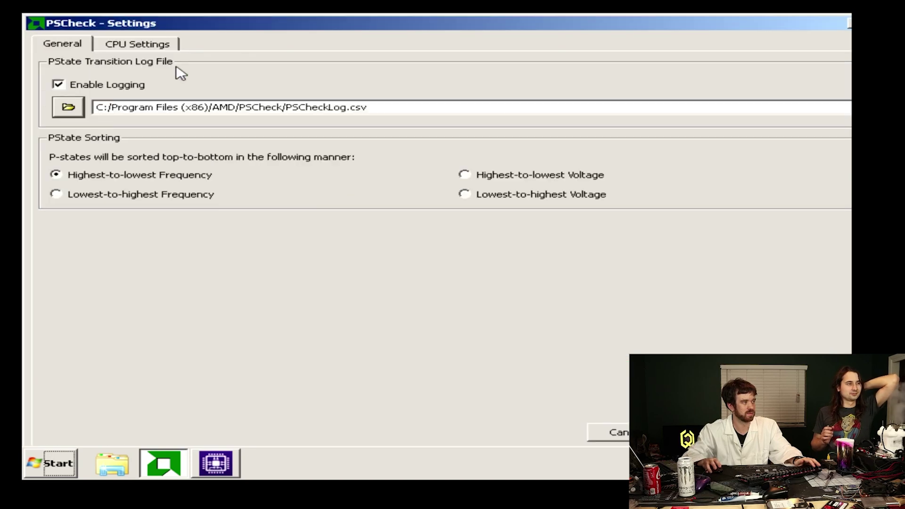
left_click(141, 45)
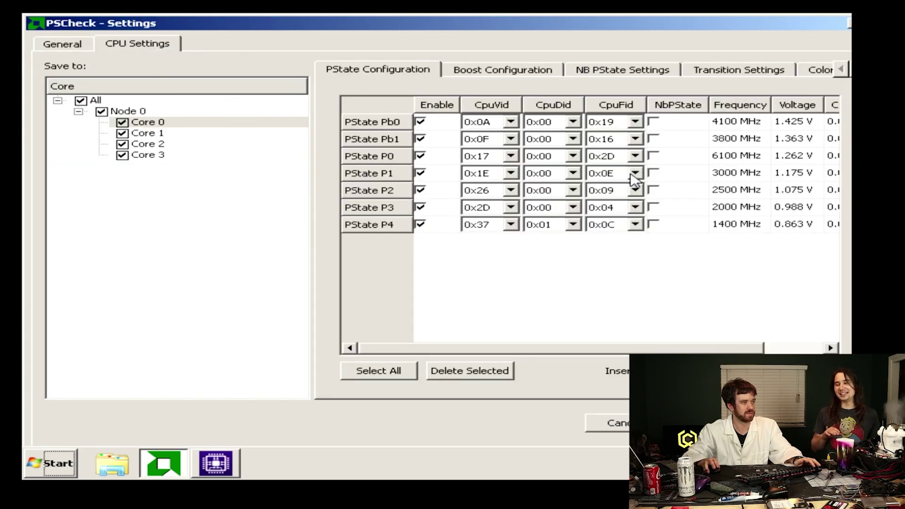
left_click(636, 155)
left_click(604, 267)
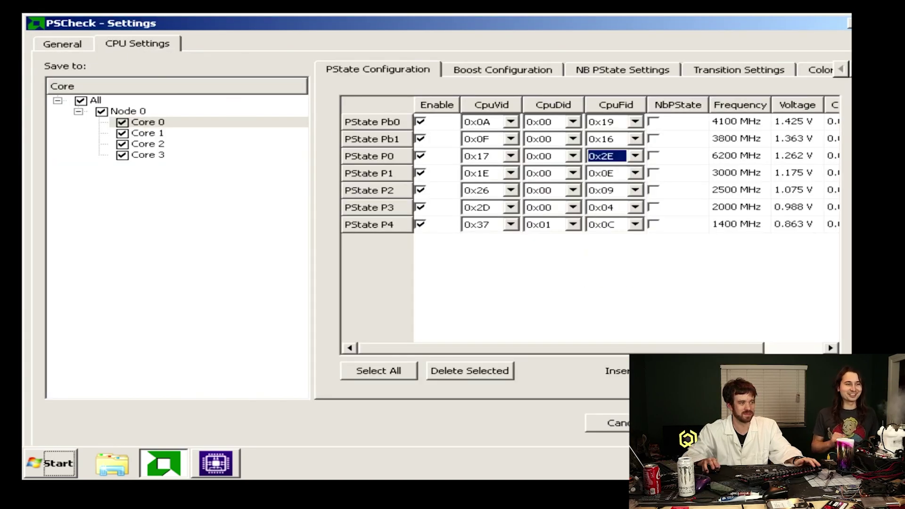
key("Return")
Switch core 2 to the 6200 MHz P0 state and open the validation dialog in CPU-Z
mouse_move(568, 263)
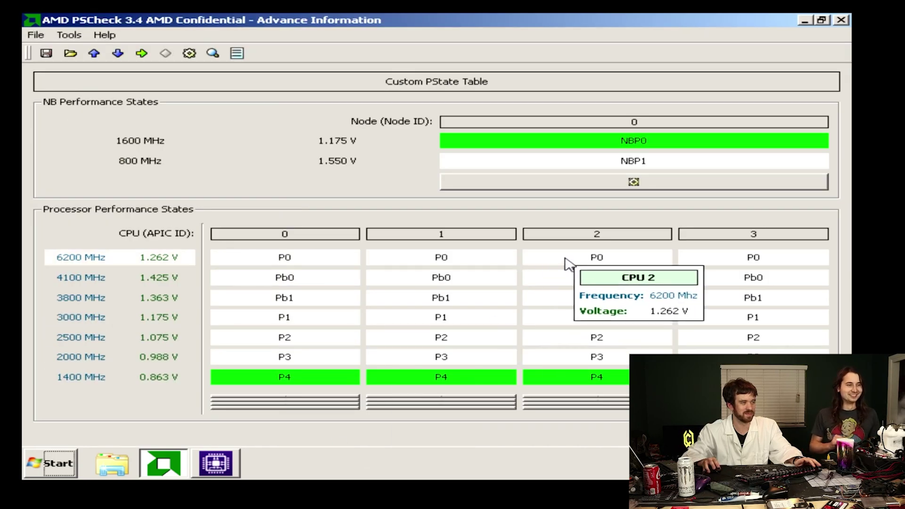
left_click(225, 459)
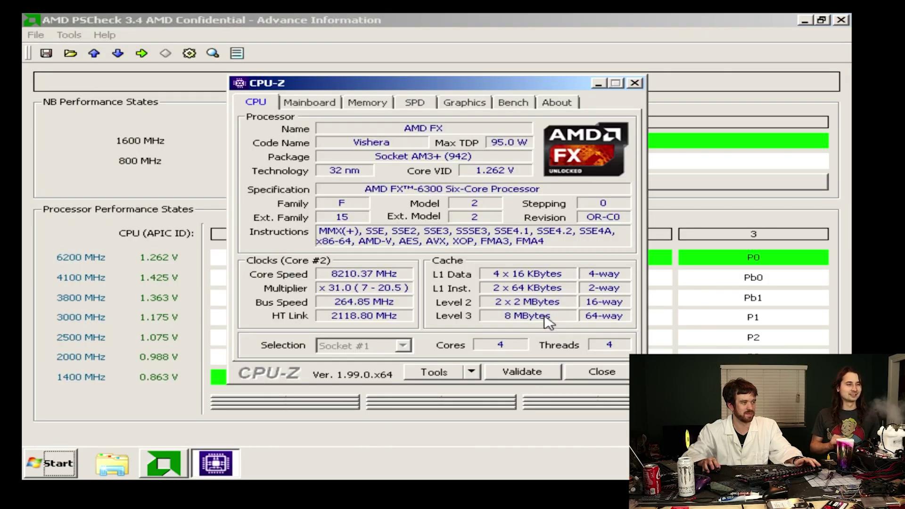
left_click(520, 373)
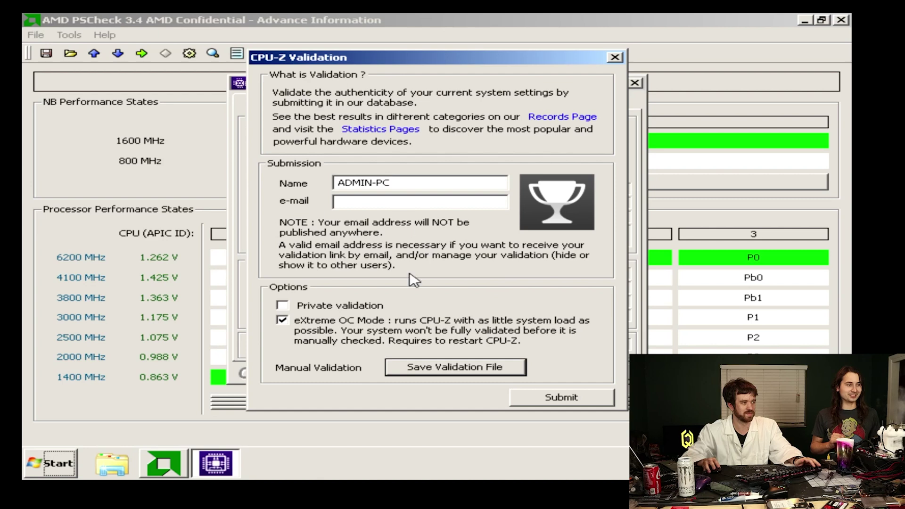